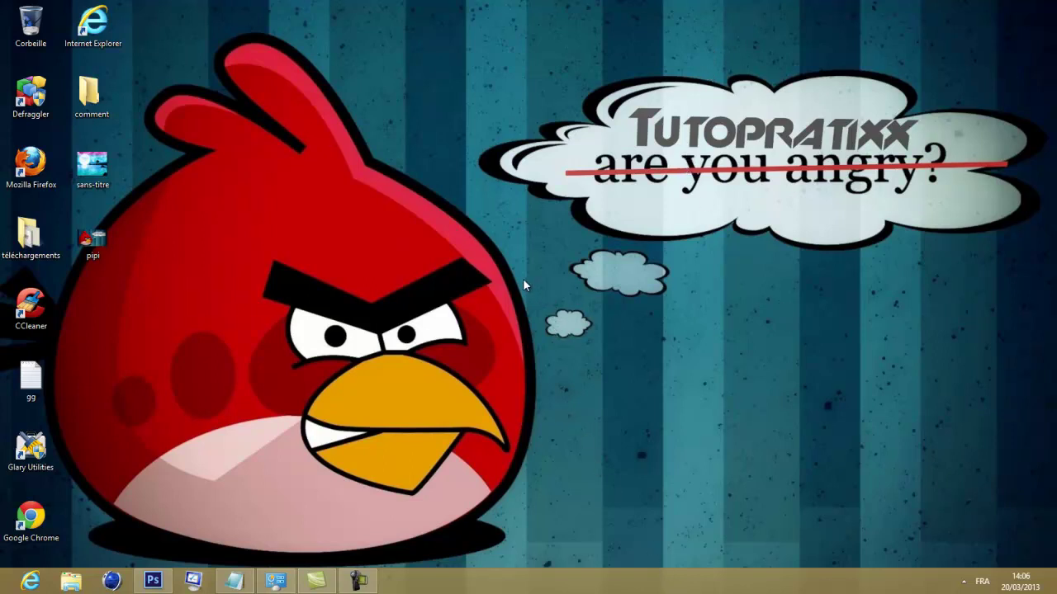
- Open intro.jpg, the galaxy picture with yellow 3D Tuto text, via Fichier > Ouvrir
{"action": "left_click", "coordinate": [153, 580]}
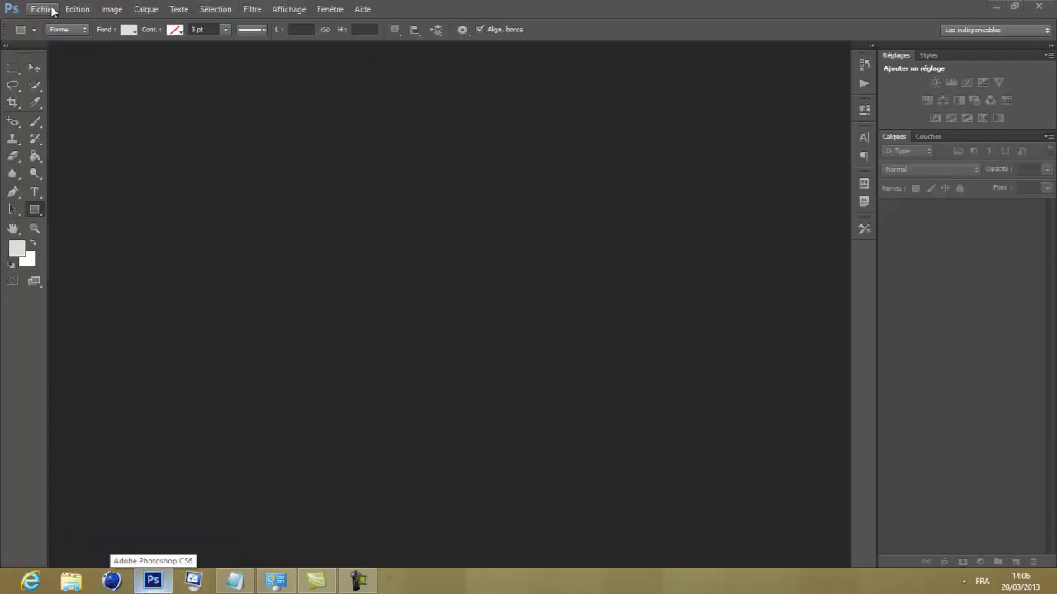
{"action": "left_click", "coordinate": [42, 9]}
{"action": "left_click", "coordinate": [66, 36]}
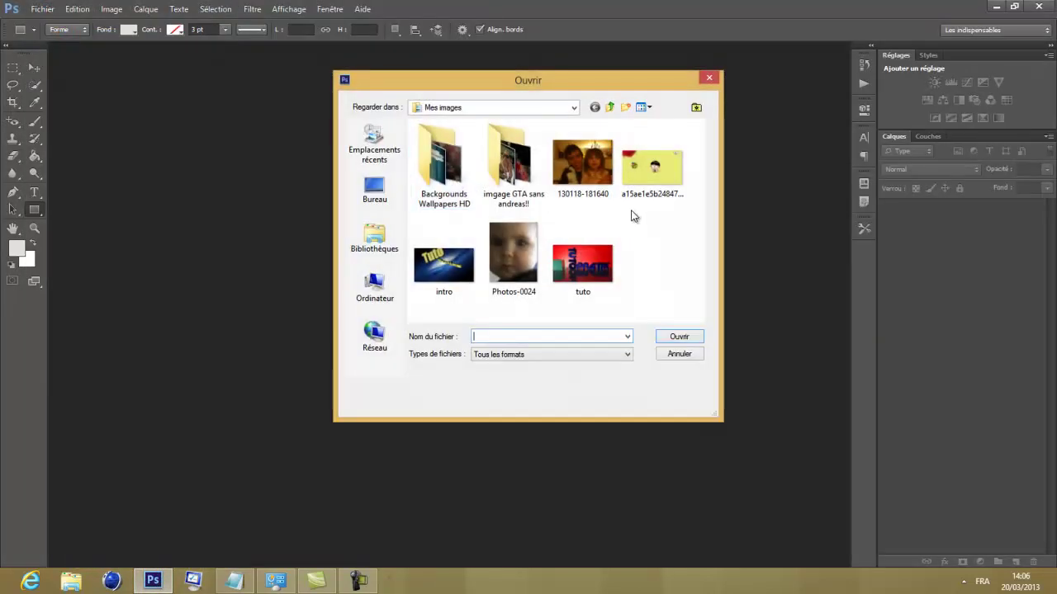
{"action": "left_click", "coordinate": [454, 271]}
{"action": "left_click", "coordinate": [675, 338]}
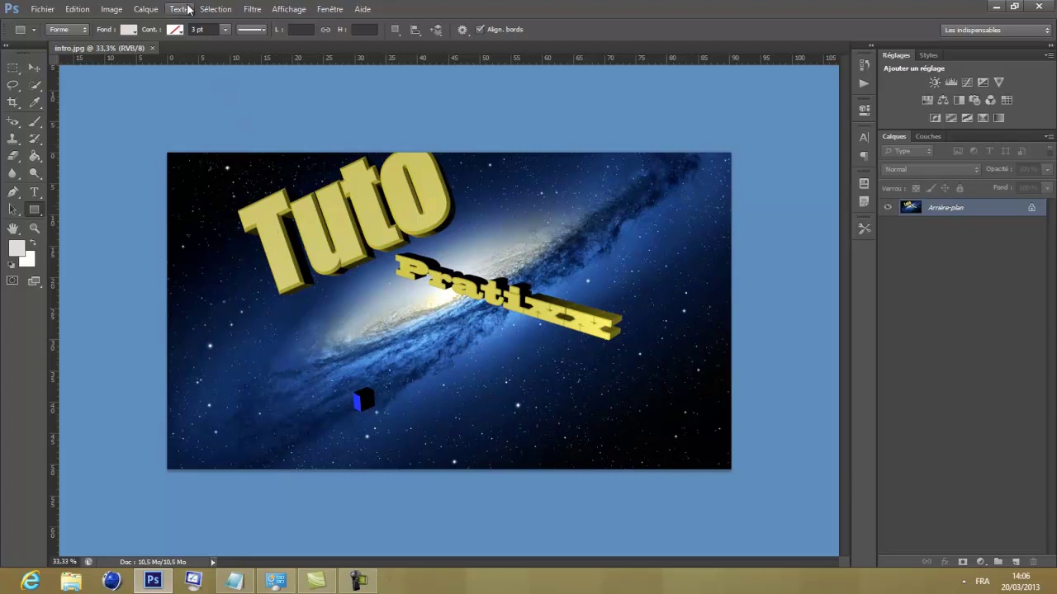
- Set the shape stroke width to 13,04 pt in black, dismissing the Créer un rectangle prompts
{"action": "left_click", "coordinate": [224, 31]}
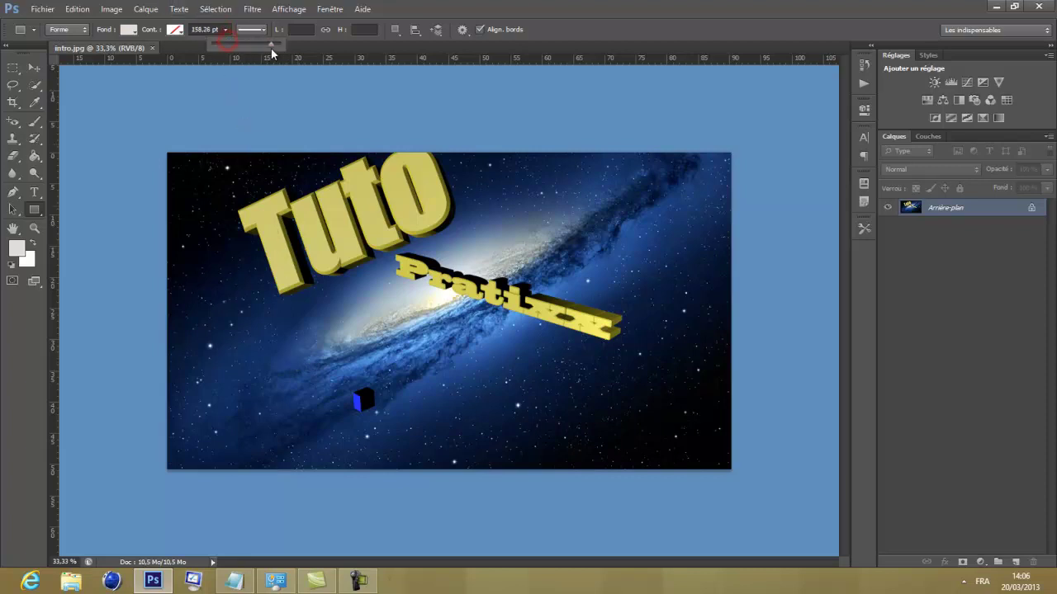
{"action": "left_click", "coordinate": [174, 64]}
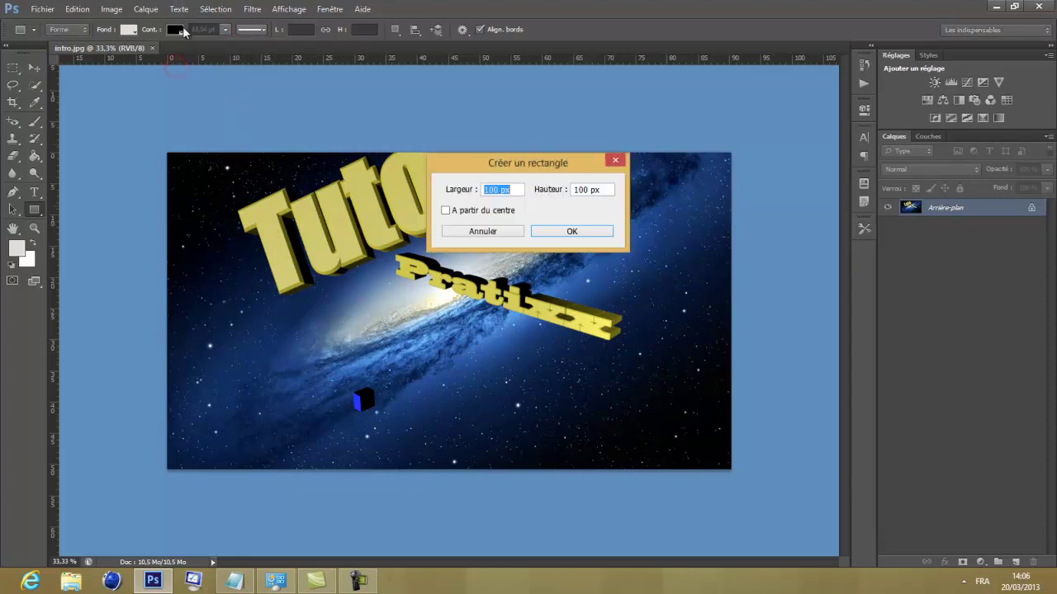
{"action": "left_click", "coordinate": [483, 231]}
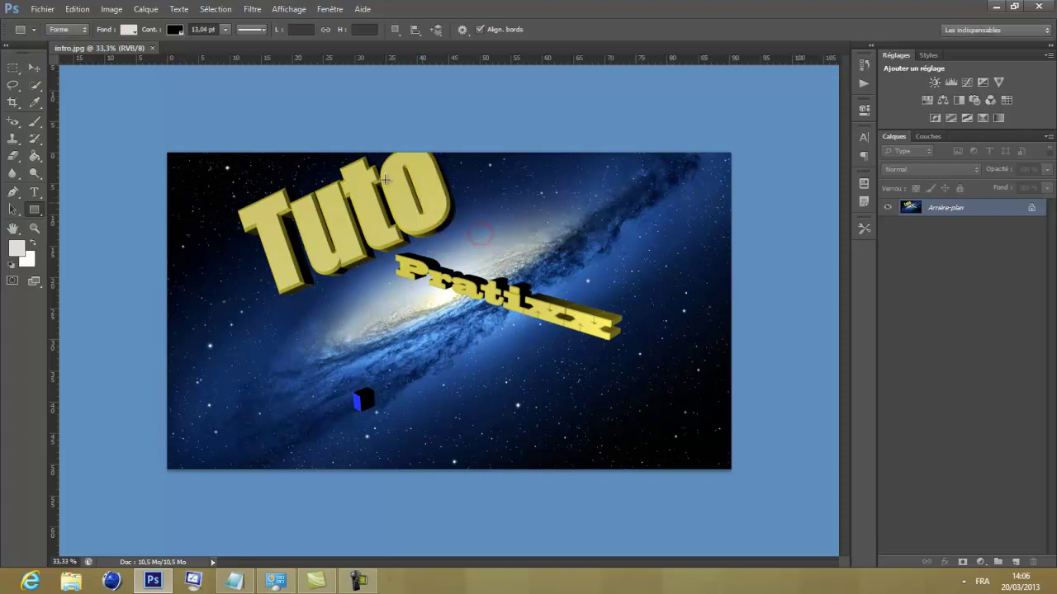
{"action": "left_click", "coordinate": [222, 31]}
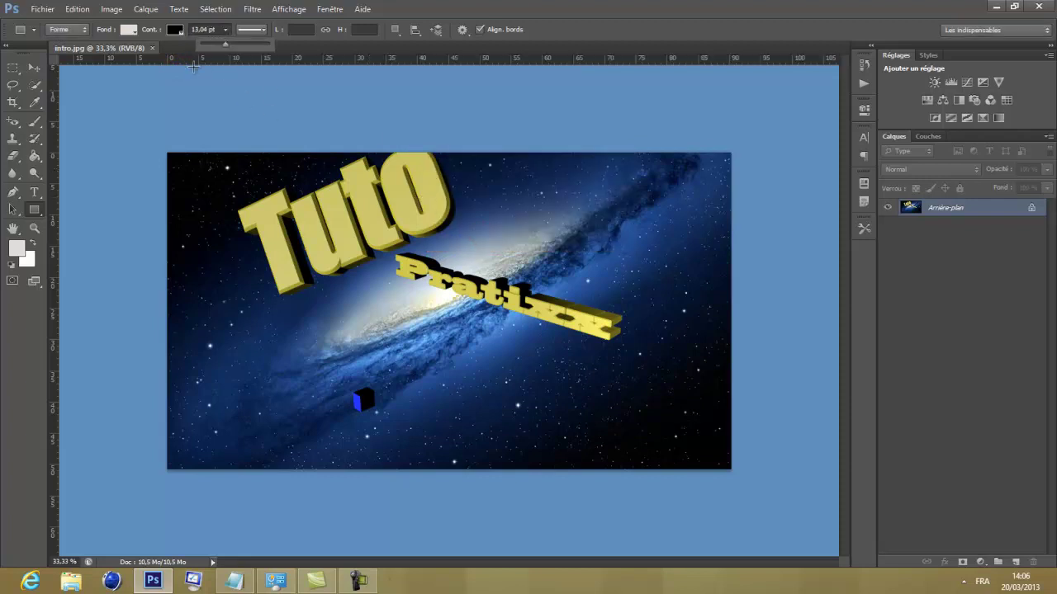
{"action": "left_click", "coordinate": [192, 66]}
{"action": "left_click", "coordinate": [507, 232]}
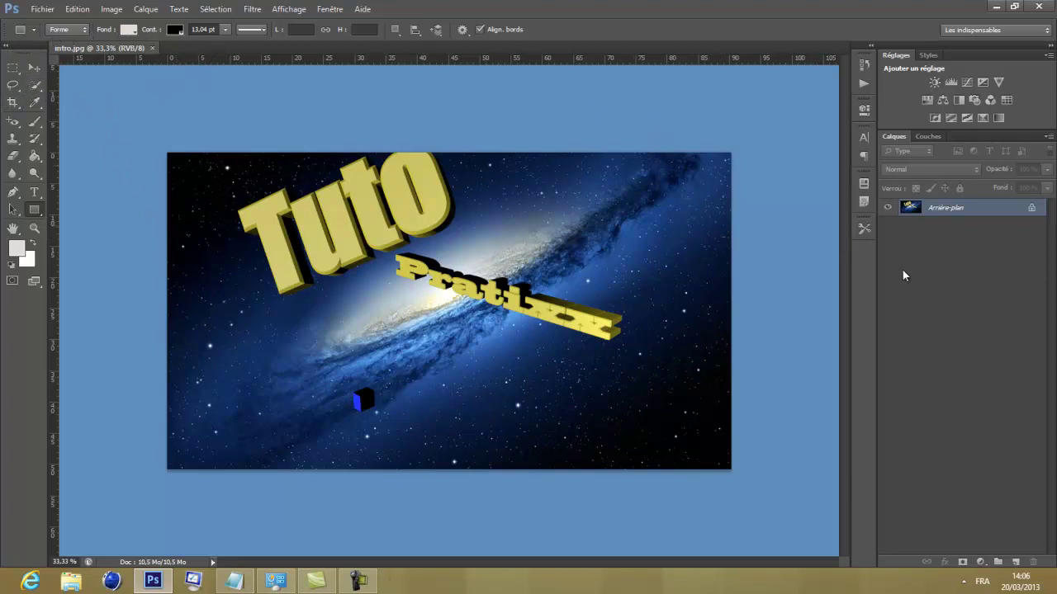
{"action": "left_click", "coordinate": [842, 583]}
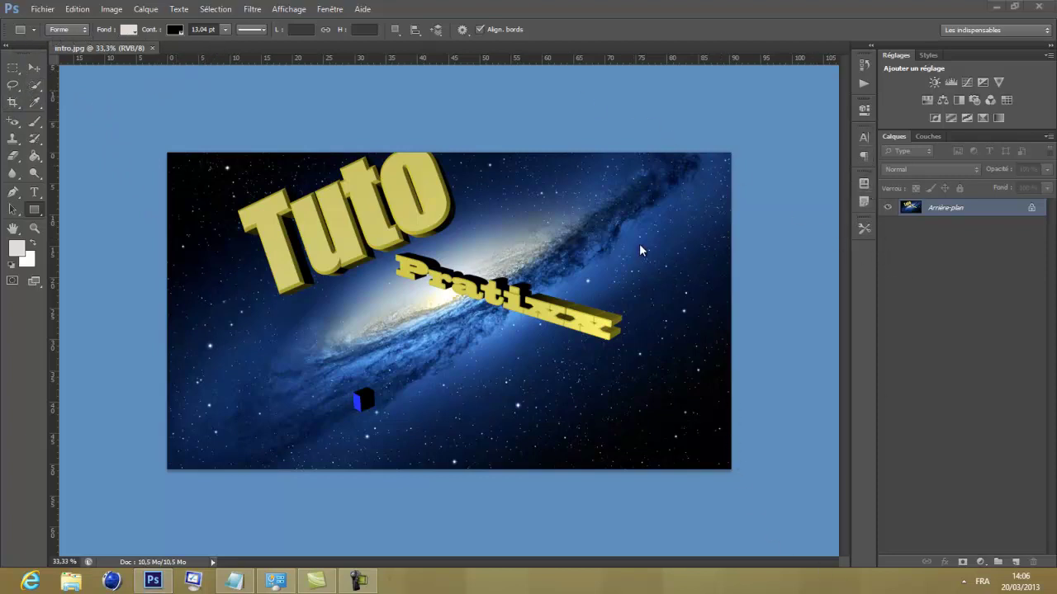
- Duplicate Arrière-plan into Arrière-plan copie and apply Flou de forme to the copy
{"action": "left_click", "coordinate": [951, 208]}
{"action": "left_click_drag", "start_coordinate": [972, 210], "coordinate": [1018, 562]}
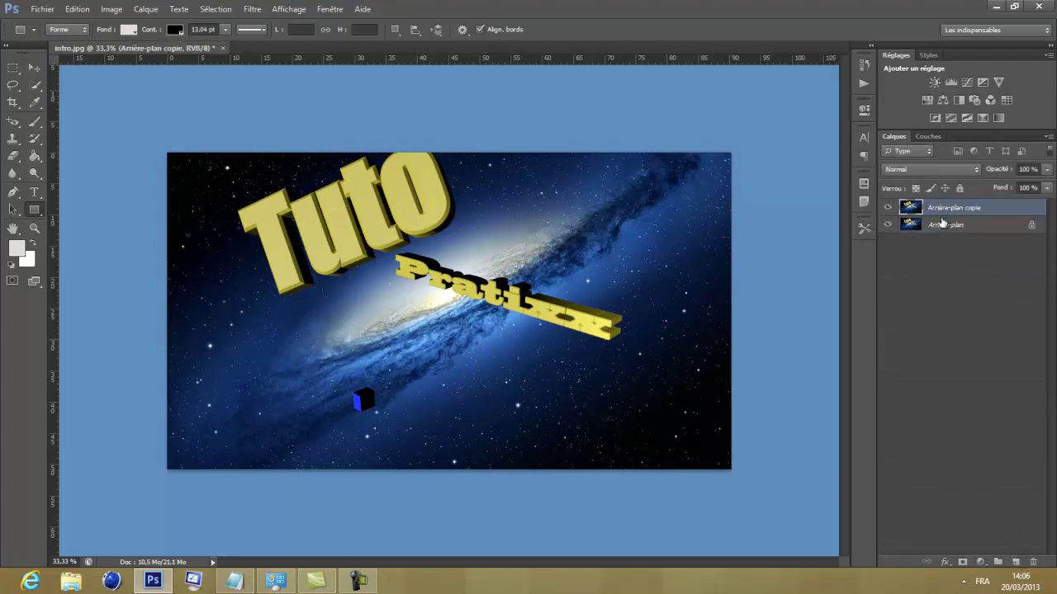
{"action": "left_click", "coordinate": [251, 9]}
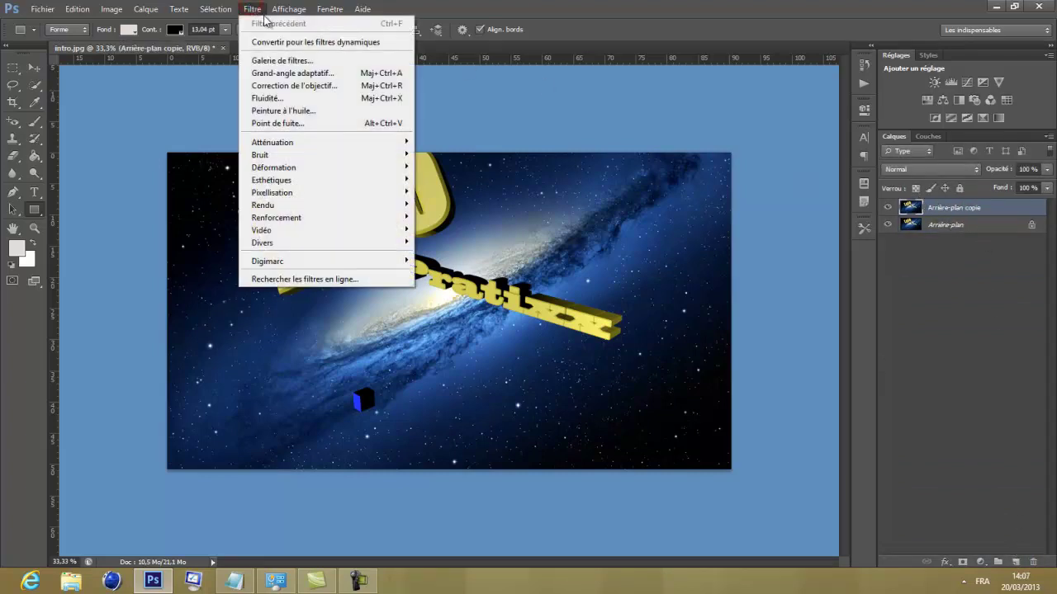
{"action": "mouse_move", "coordinate": [272, 142]}
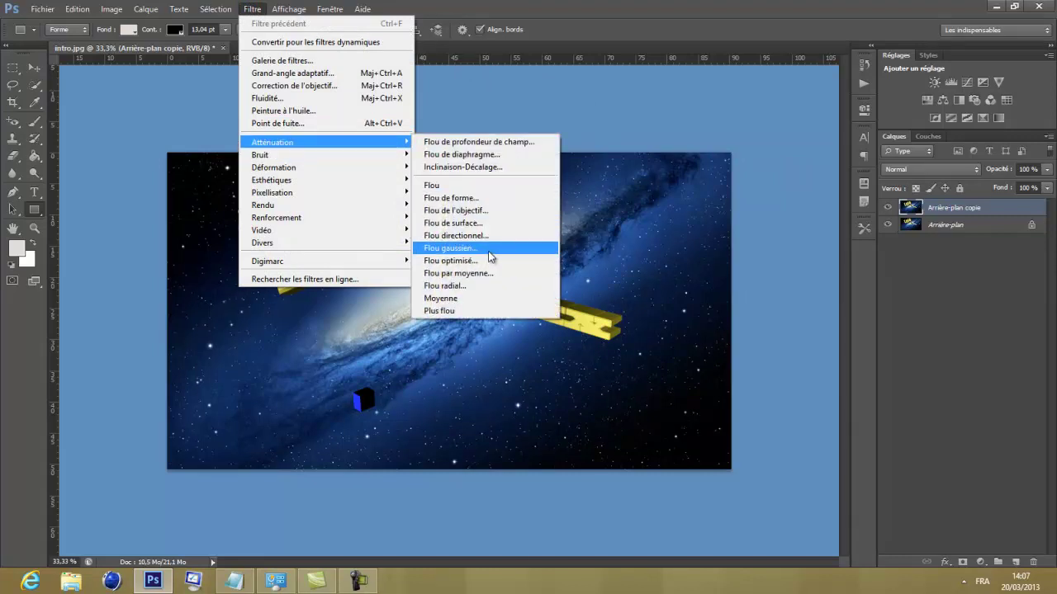
{"action": "left_click", "coordinate": [495, 198]}
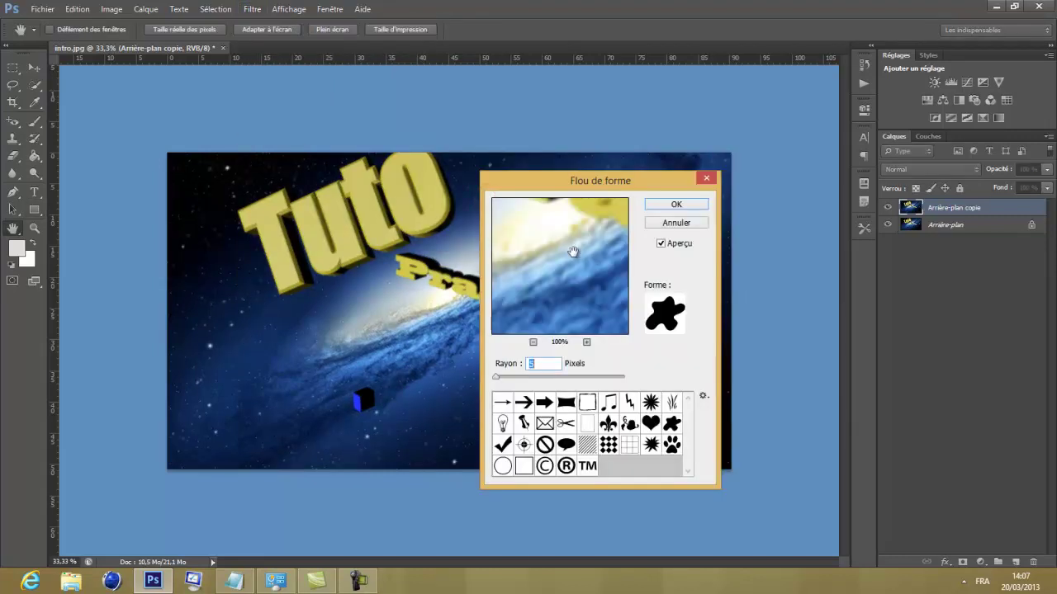
{"action": "mouse_move", "coordinate": [573, 252]}
{"action": "left_mouse_down"}
{"action": "mouse_move", "coordinate": [587, 211]}
{"action": "mouse_move", "coordinate": [530, 271]}
{"action": "left_mouse_up"}
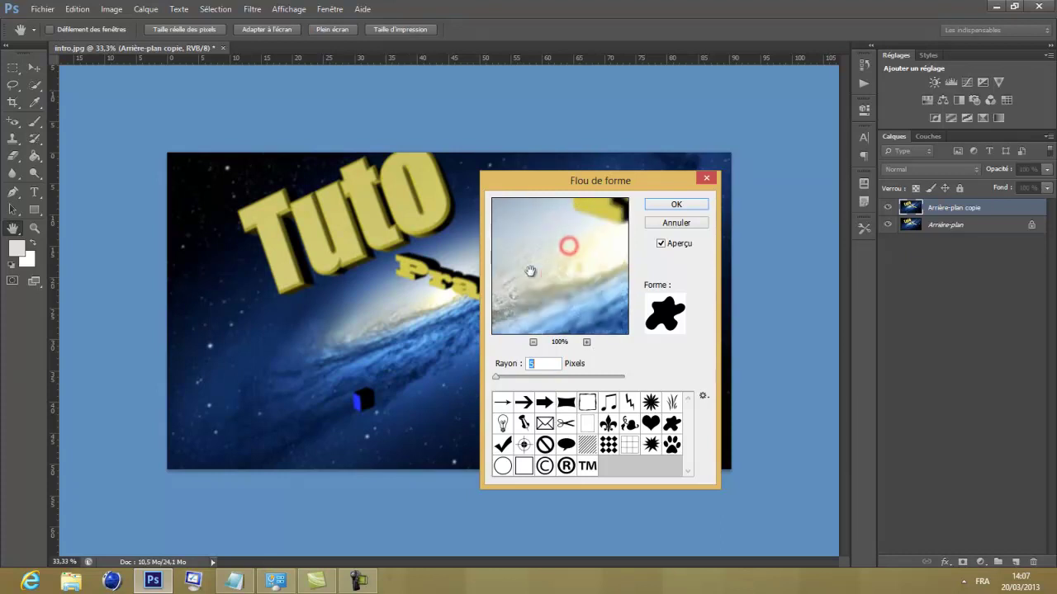
{"action": "left_click_drag", "start_coordinate": [530, 271], "coordinate": [519, 226]}
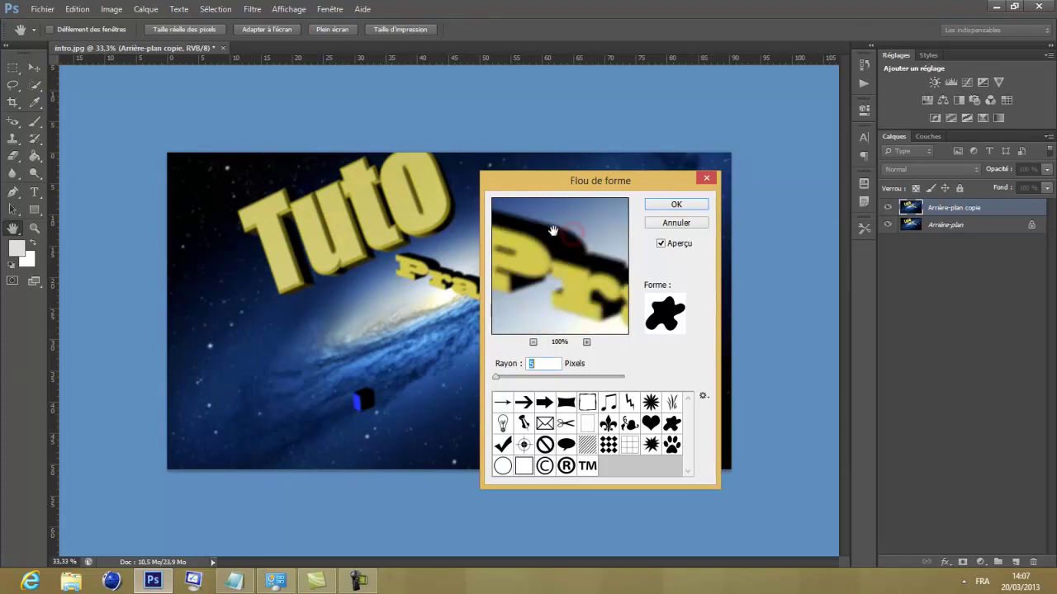
{"action": "left_click", "coordinate": [662, 208]}
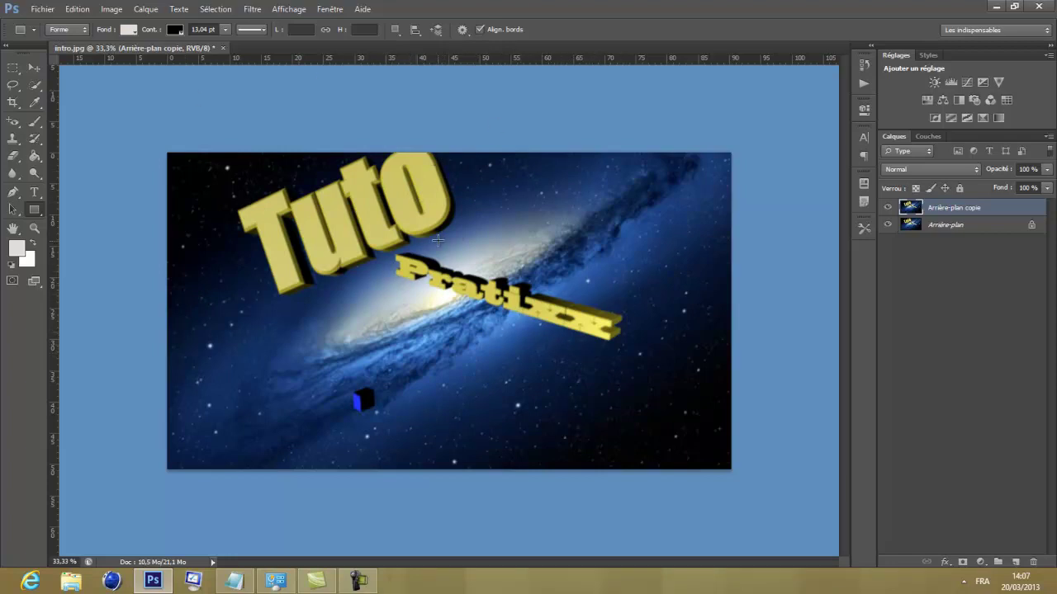
- Apply Flou de forme a second time to Arrière-plan copie
{"action": "left_click", "coordinate": [250, 9]}
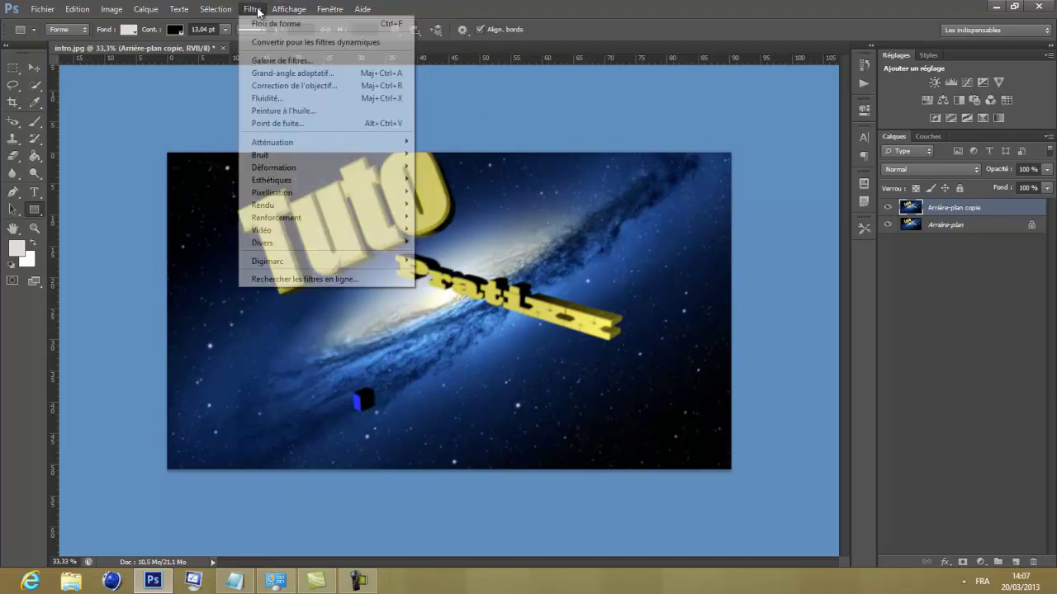
{"action": "left_click", "coordinate": [255, 10]}
{"action": "mouse_move", "coordinate": [273, 142]}
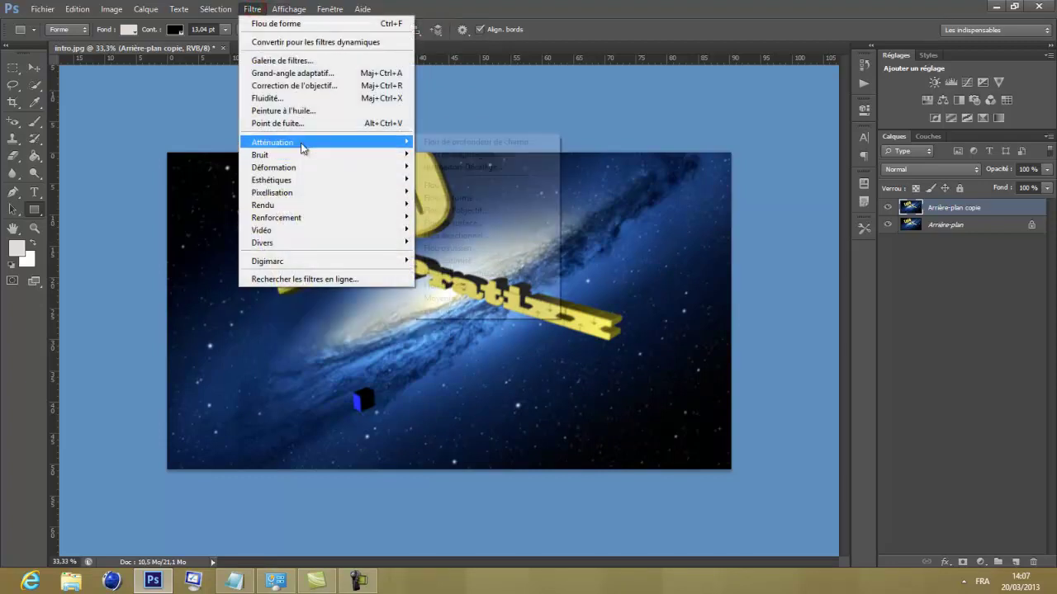
{"action": "left_click", "coordinate": [462, 198]}
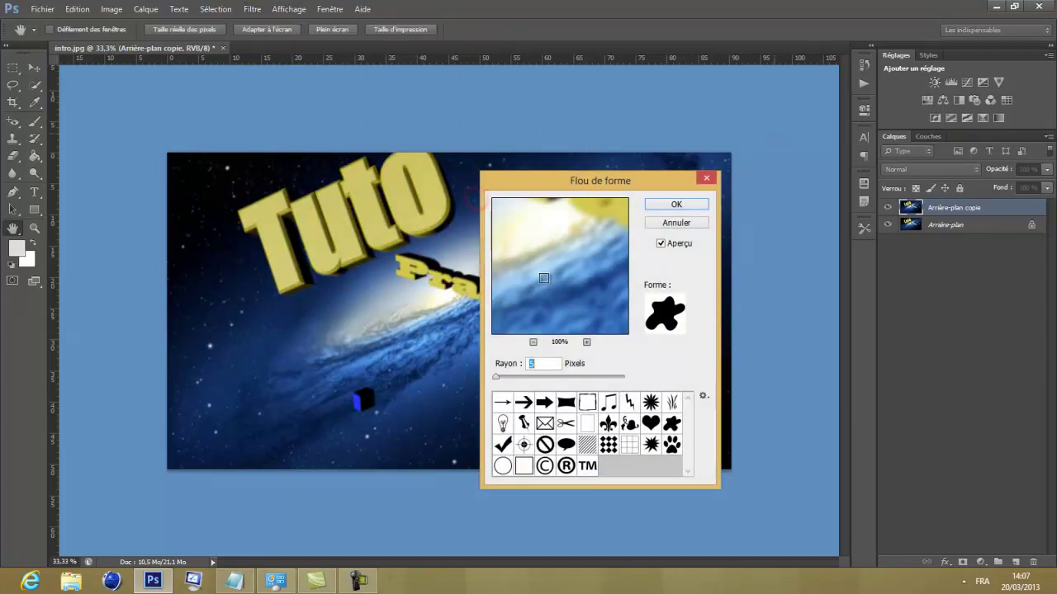
{"action": "mouse_move", "coordinate": [556, 266]}
{"action": "left_mouse_down"}
{"action": "mouse_move", "coordinate": [611, 225]}
{"action": "mouse_move", "coordinate": [551, 284]}
{"action": "left_mouse_up"}
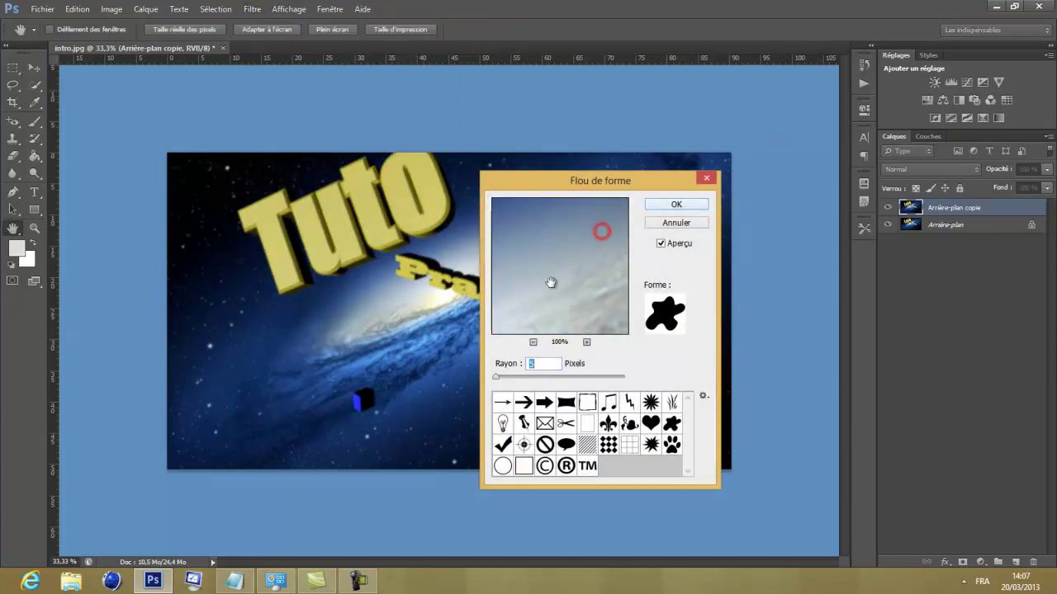
{"action": "left_click", "coordinate": [697, 205]}
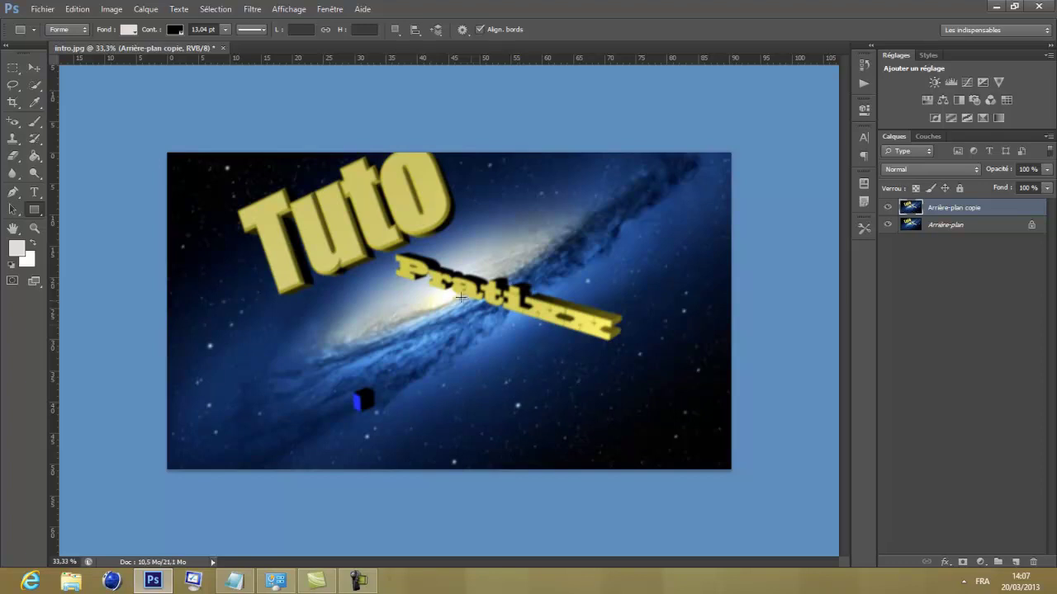
- Toggle the blurred copy's visibility repeatedly to compare it with the sharp original
{"action": "left_click", "coordinate": [887, 207]}
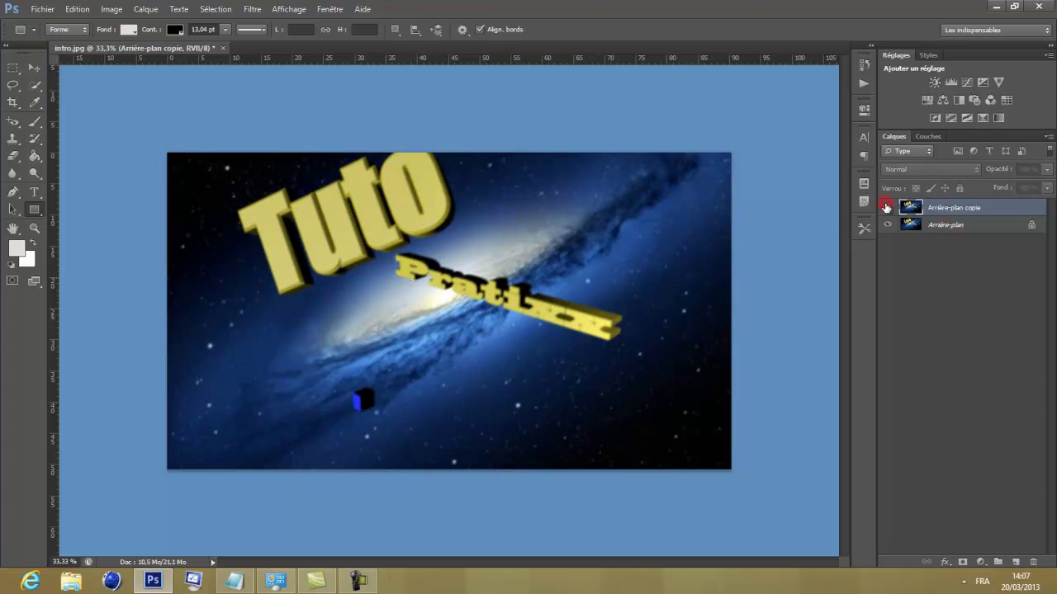
{"action": "left_click", "coordinate": [886, 207]}
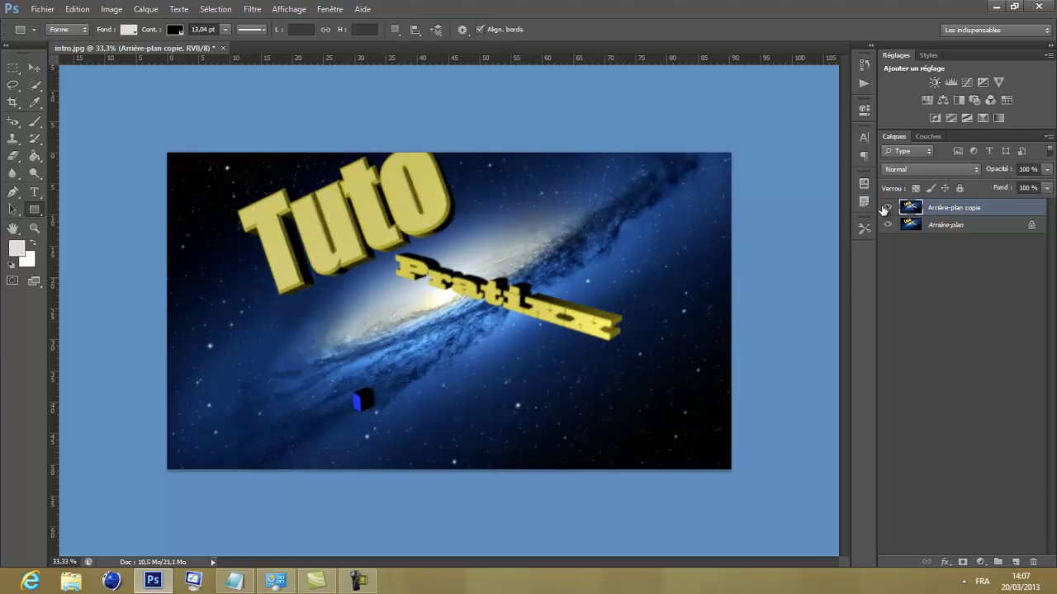
{"action": "left_click", "coordinate": [887, 208]}
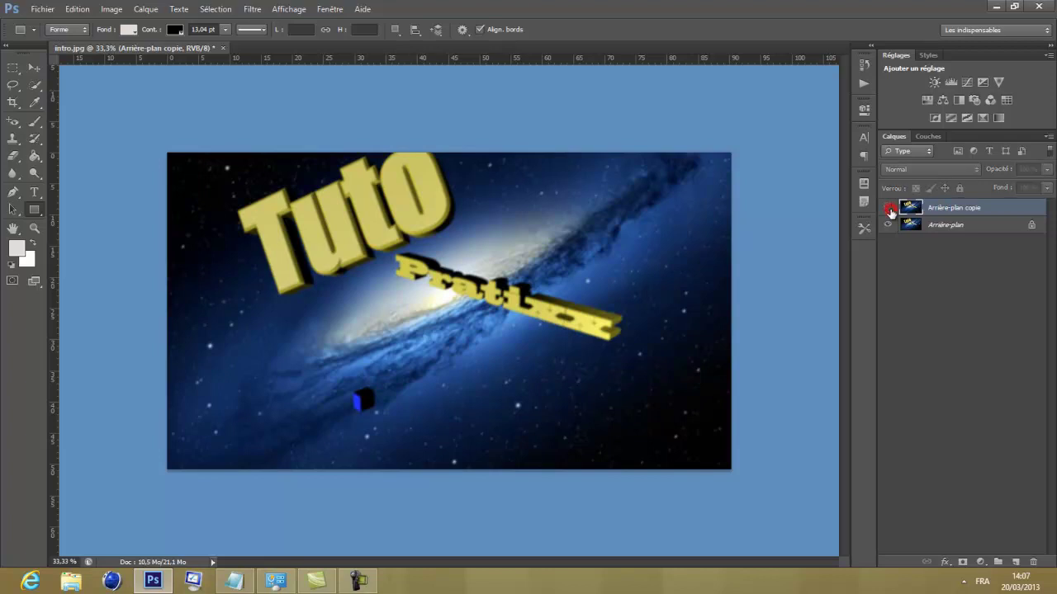
{"action": "left_click", "coordinate": [888, 208]}
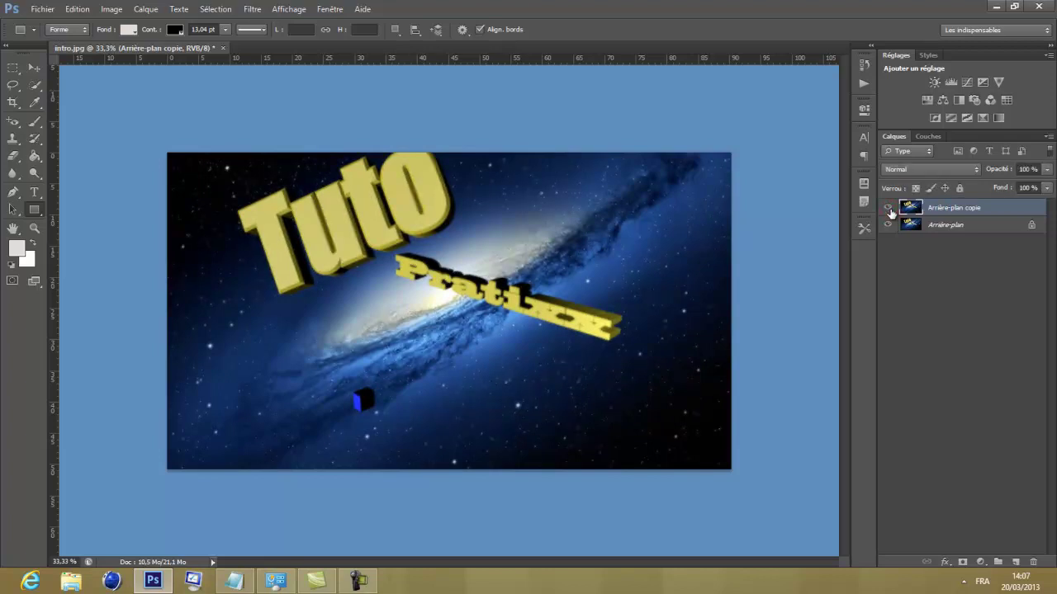
{"action": "left_click", "coordinate": [887, 209]}
{"action": "left_click", "coordinate": [888, 209]}
{"action": "left_click", "coordinate": [964, 576]}
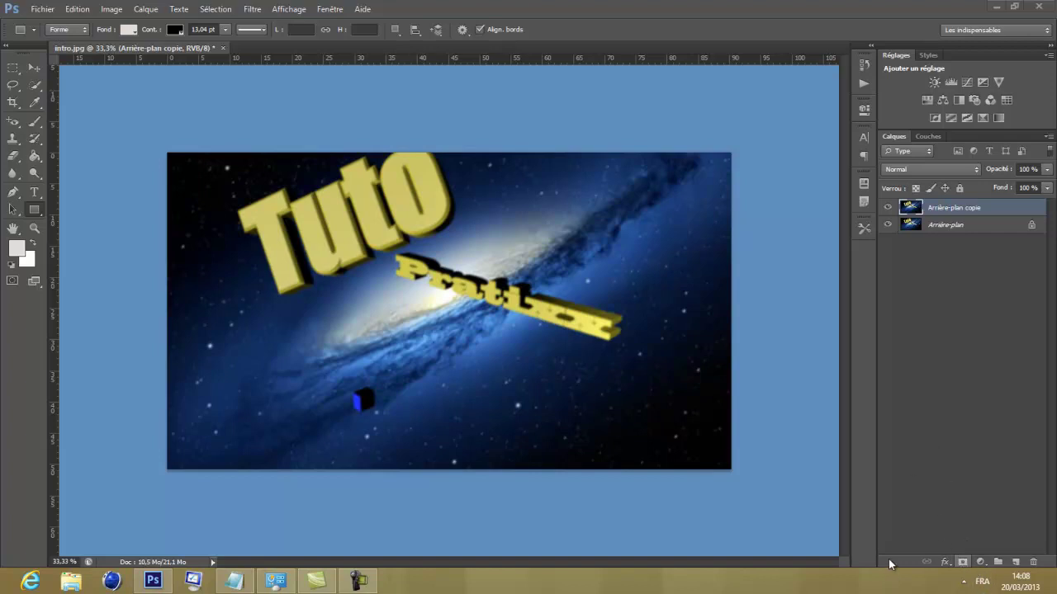
- Add a white layer mask to Arrière-plan copie and select the Brush tool in Normal mode
{"action": "left_click", "coordinate": [962, 563]}
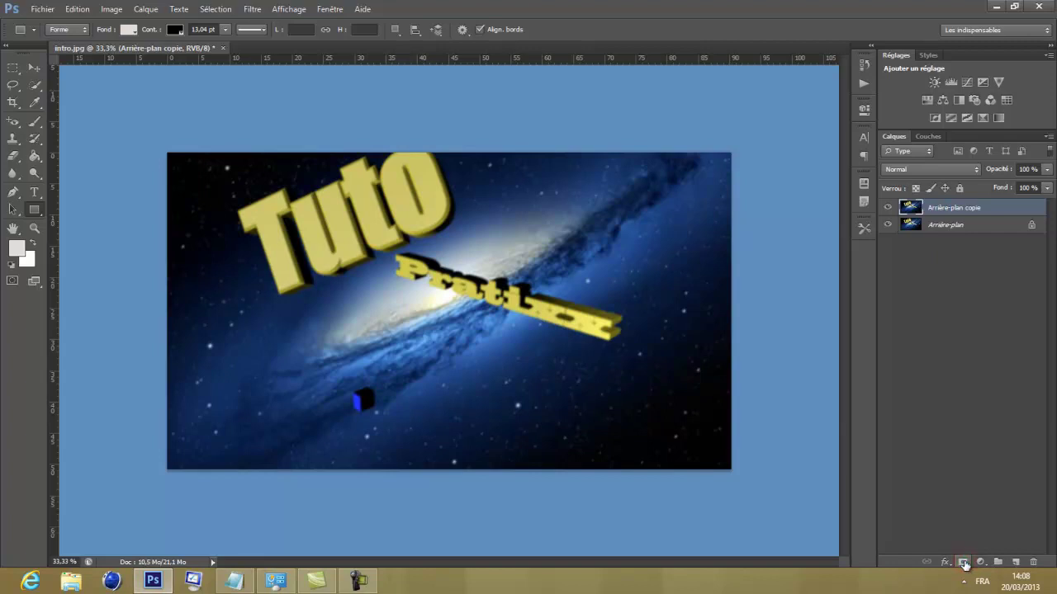
{"action": "left_click", "coordinate": [962, 563]}
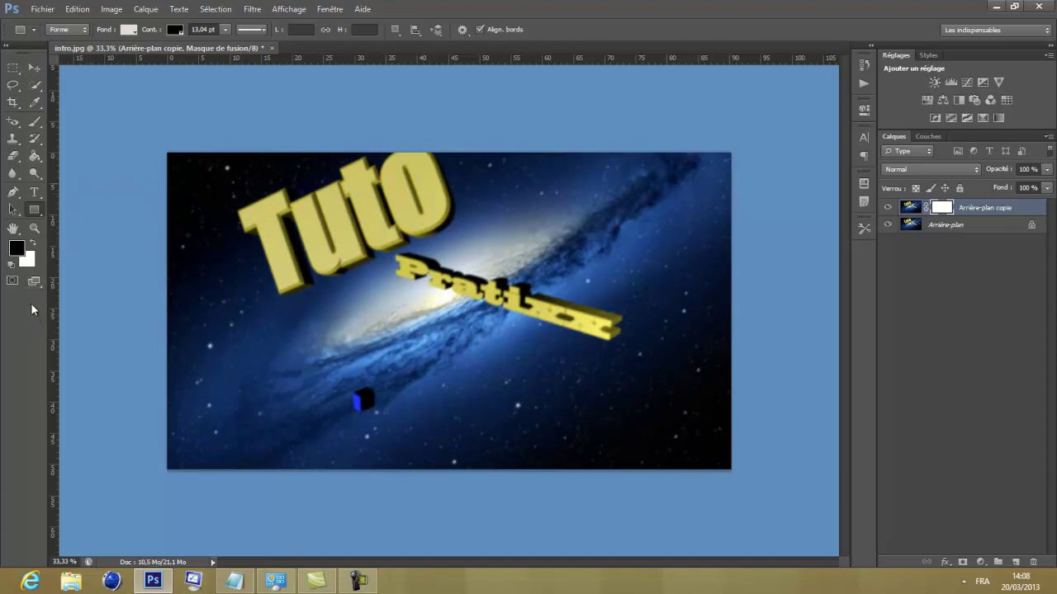
{"action": "left_click", "coordinate": [33, 124]}
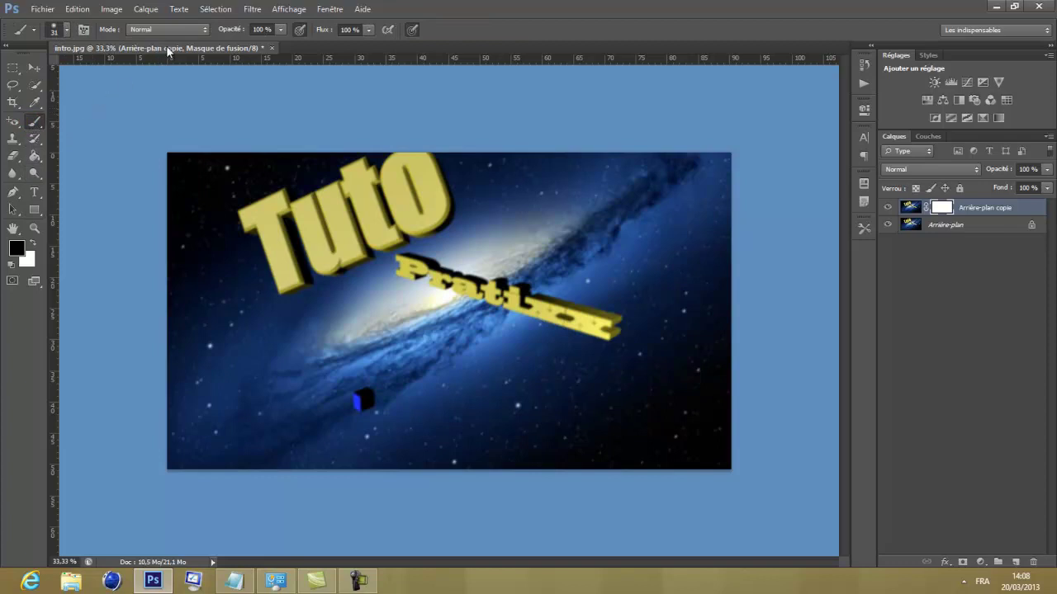
{"action": "left_click", "coordinate": [192, 28]}
{"action": "left_click", "coordinate": [191, 29]}
- Hide the background layer, enlarge the brush to 83 px and mask out the T
{"action": "left_click", "coordinate": [888, 225]}
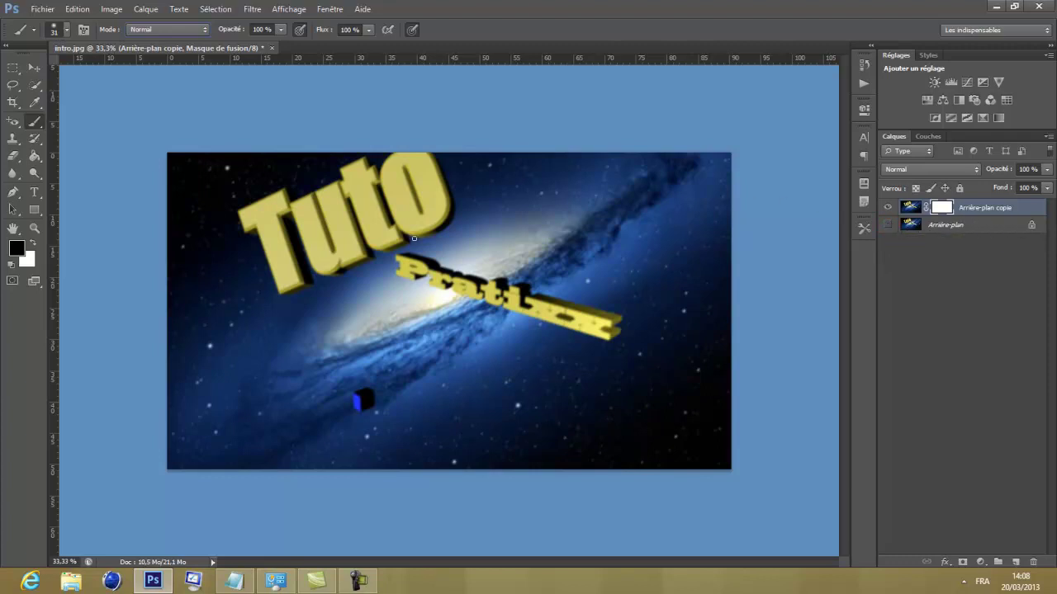
{"action": "right_click", "coordinate": [330, 235]}
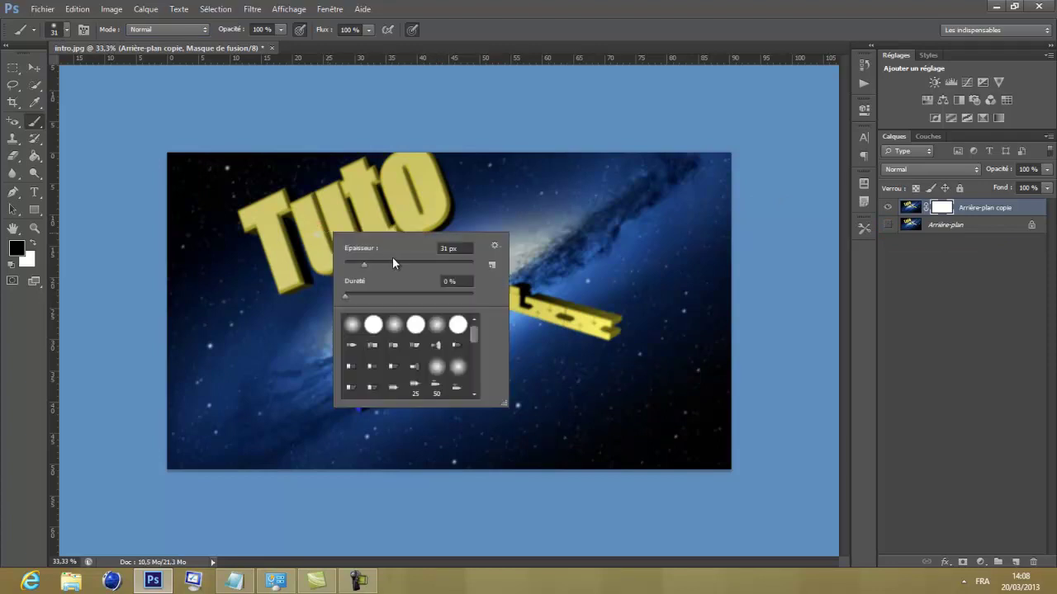
{"action": "left_click_drag", "start_coordinate": [392, 263], "coordinate": [396, 263]}
{"action": "left_click", "coordinate": [269, 223]}
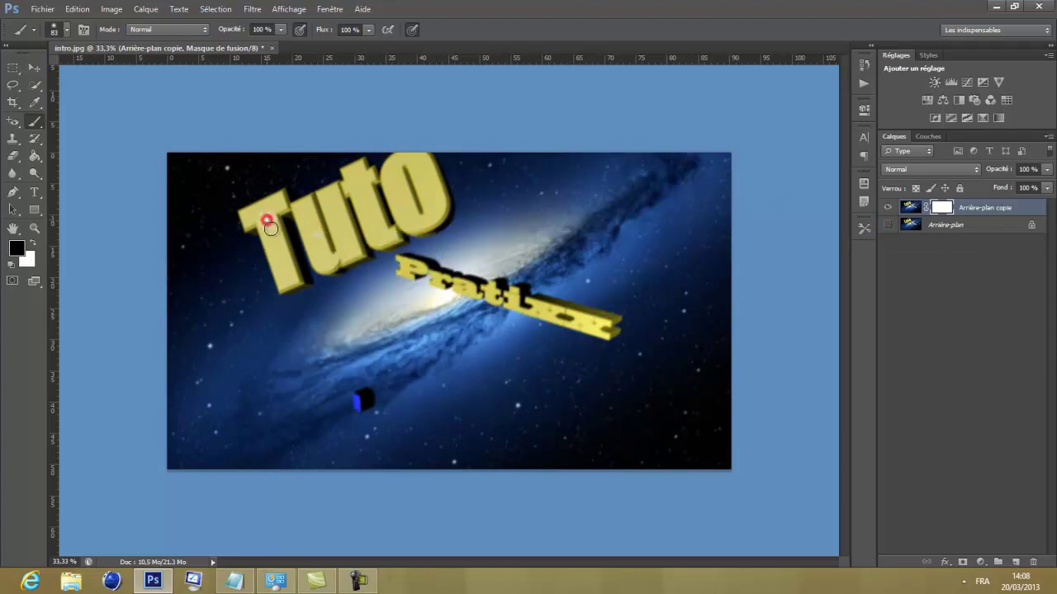
{"action": "mouse_move", "coordinate": [269, 227]}
{"action": "left_mouse_down"}
{"action": "mouse_move", "coordinate": [288, 285]}
{"action": "mouse_move", "coordinate": [303, 280]}
{"action": "mouse_move", "coordinate": [277, 213]}
{"action": "mouse_move", "coordinate": [286, 195]}
{"action": "mouse_move", "coordinate": [242, 217]}
{"action": "mouse_move", "coordinate": [258, 223]}
{"action": "mouse_move", "coordinate": [284, 287]}
{"action": "mouse_move", "coordinate": [252, 229]}
{"action": "left_mouse_up"}
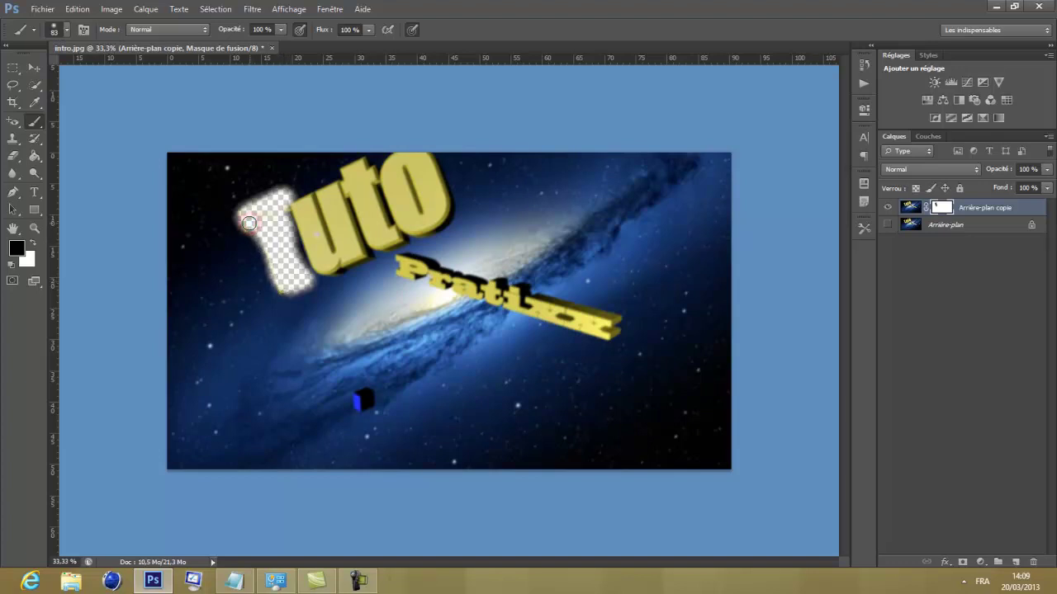
{"action": "mouse_move", "coordinate": [283, 212]}
{"action": "left_mouse_down"}
{"action": "mouse_move", "coordinate": [271, 263]}
{"action": "mouse_move", "coordinate": [295, 259]}
{"action": "mouse_move", "coordinate": [307, 216]}
{"action": "mouse_move", "coordinate": [298, 205]}
{"action": "mouse_move", "coordinate": [313, 252]}
{"action": "left_mouse_up"}
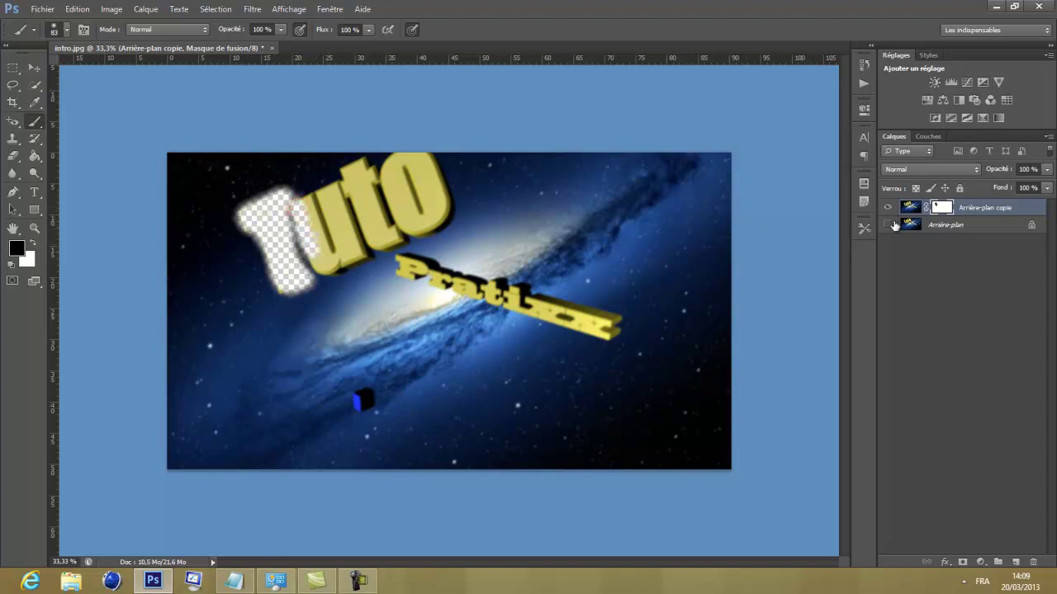
- Enlarge the brush to 123 px and mask out the rest of the T, t and o letters
{"action": "left_click", "coordinate": [888, 224]}
{"action": "left_click", "coordinate": [314, 236]}
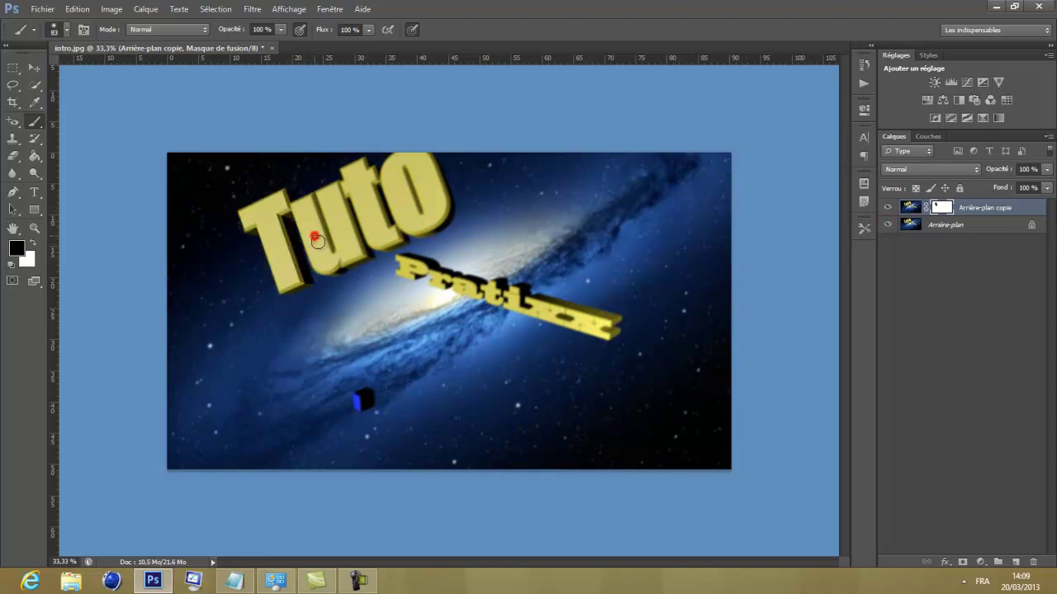
{"action": "left_click", "coordinate": [887, 224]}
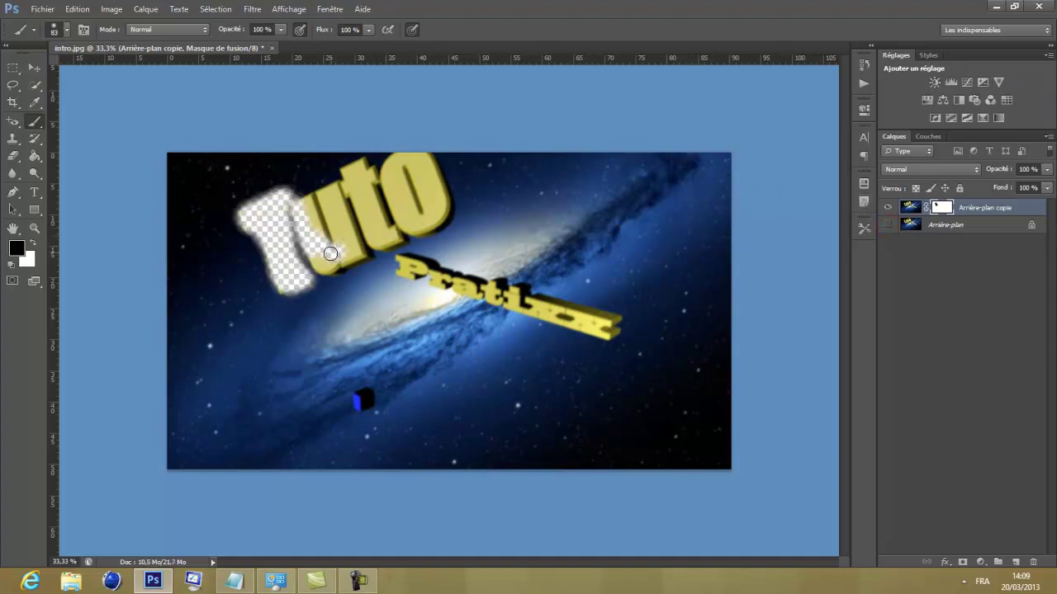
{"action": "mouse_move", "coordinate": [317, 261]}
{"action": "left_mouse_down"}
{"action": "mouse_move", "coordinate": [341, 266]}
{"action": "mouse_move", "coordinate": [352, 239]}
{"action": "mouse_move", "coordinate": [338, 193]}
{"action": "mouse_move", "coordinate": [307, 207]}
{"action": "mouse_move", "coordinate": [336, 240]}
{"action": "mouse_move", "coordinate": [329, 204]}
{"action": "mouse_move", "coordinate": [319, 220]}
{"action": "mouse_move", "coordinate": [317, 232]}
{"action": "mouse_move", "coordinate": [355, 172]}
{"action": "mouse_move", "coordinate": [379, 238]}
{"action": "mouse_move", "coordinate": [400, 236]}
{"action": "mouse_move", "coordinate": [370, 240]}
{"action": "mouse_move", "coordinate": [346, 170]}
{"action": "mouse_move", "coordinate": [357, 162]}
{"action": "mouse_move", "coordinate": [388, 221]}
{"action": "mouse_move", "coordinate": [338, 228]}
{"action": "mouse_move", "coordinate": [349, 243]}
{"action": "left_mouse_up"}
{"action": "left_click_drag", "start_coordinate": [394, 174], "coordinate": [409, 206]}
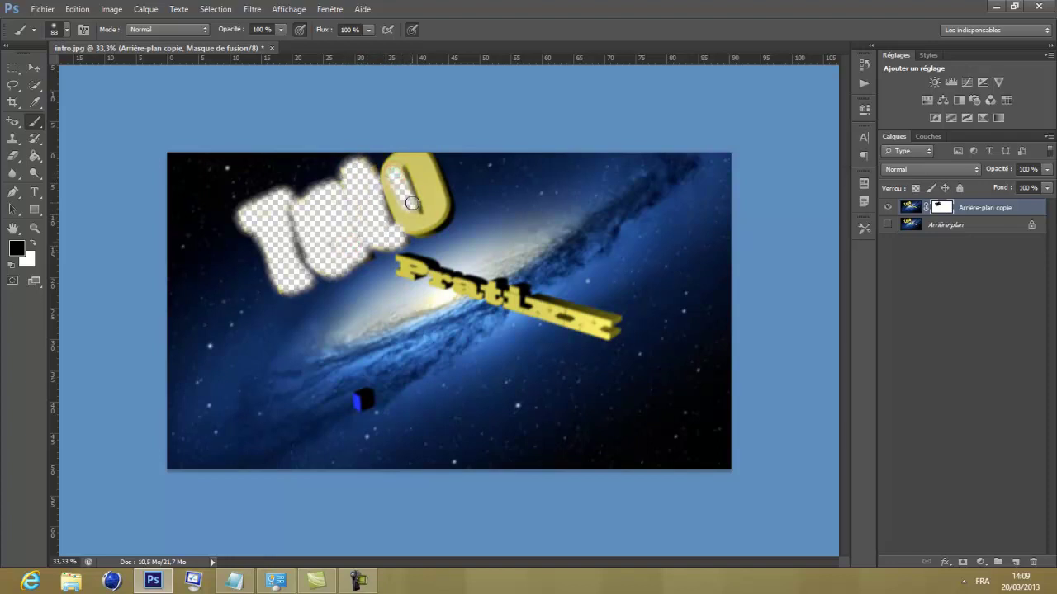
{"action": "right_click", "coordinate": [409, 206]}
{"action": "left_click_drag", "start_coordinate": [478, 232], "coordinate": [500, 232]}
{"action": "mouse_move", "coordinate": [398, 180]}
{"action": "left_mouse_down"}
{"action": "mouse_move", "coordinate": [417, 207]}
{"action": "mouse_move", "coordinate": [426, 198]}
{"action": "mouse_move", "coordinate": [401, 165]}
{"action": "mouse_move", "coordinate": [404, 219]}
{"action": "mouse_move", "coordinate": [429, 222]}
{"action": "mouse_move", "coordinate": [437, 208]}
{"action": "mouse_move", "coordinate": [441, 192]}
{"action": "mouse_move", "coordinate": [415, 160]}
{"action": "mouse_move", "coordinate": [423, 198]}
{"action": "mouse_move", "coordinate": [388, 212]}
{"action": "left_mouse_up"}
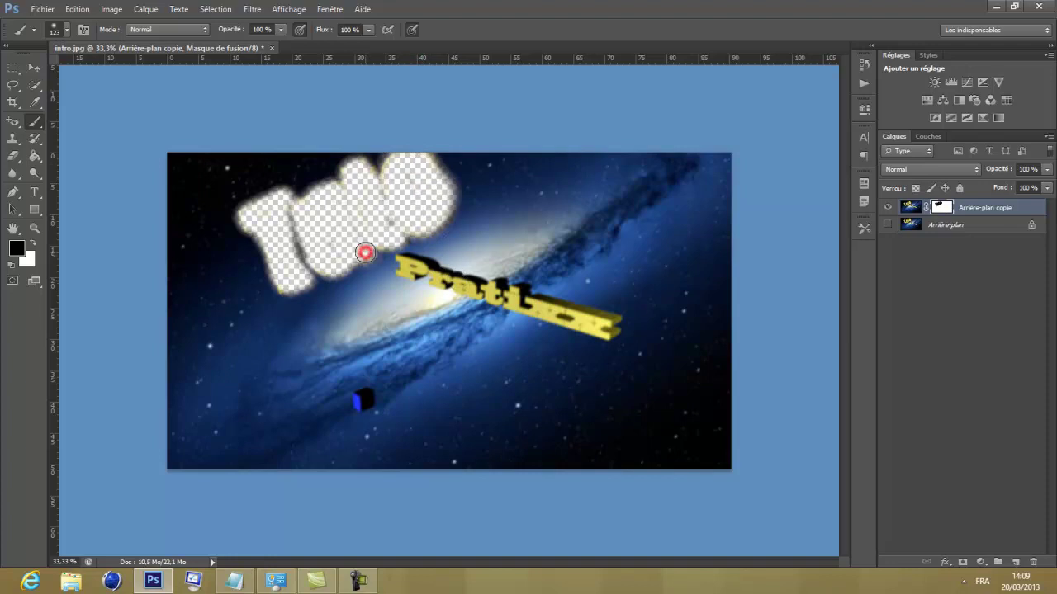
{"action": "mouse_move", "coordinate": [291, 277]}
{"action": "left_mouse_down"}
{"action": "mouse_move", "coordinate": [285, 286]}
{"action": "mouse_move", "coordinate": [312, 204]}
{"action": "left_mouse_up"}
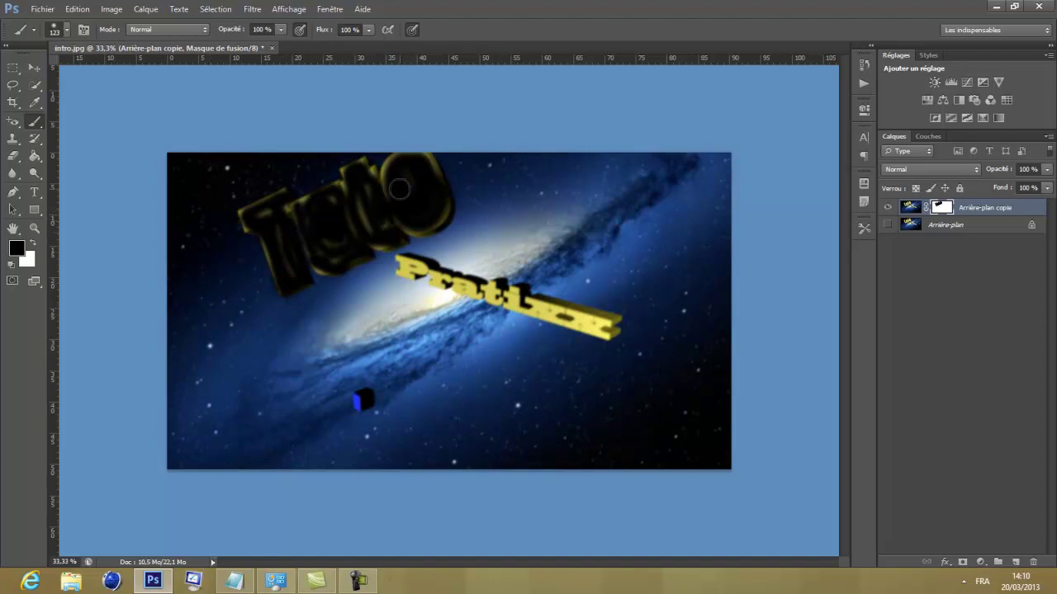
- Mask the gaps between the Tuto letters, then paint over the yellow text bar at 57% opacity
{"action": "key", "text": "ctrl+z"}
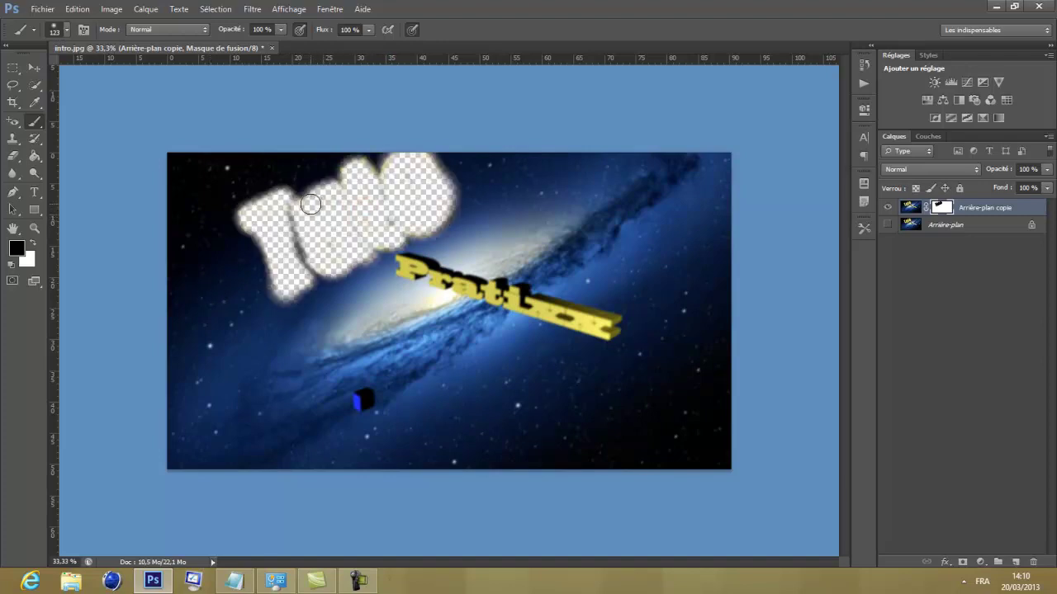
{"action": "mouse_move", "coordinate": [307, 203]}
{"action": "left_mouse_down"}
{"action": "mouse_move", "coordinate": [385, 168]}
{"action": "mouse_move", "coordinate": [355, 236]}
{"action": "left_mouse_up"}
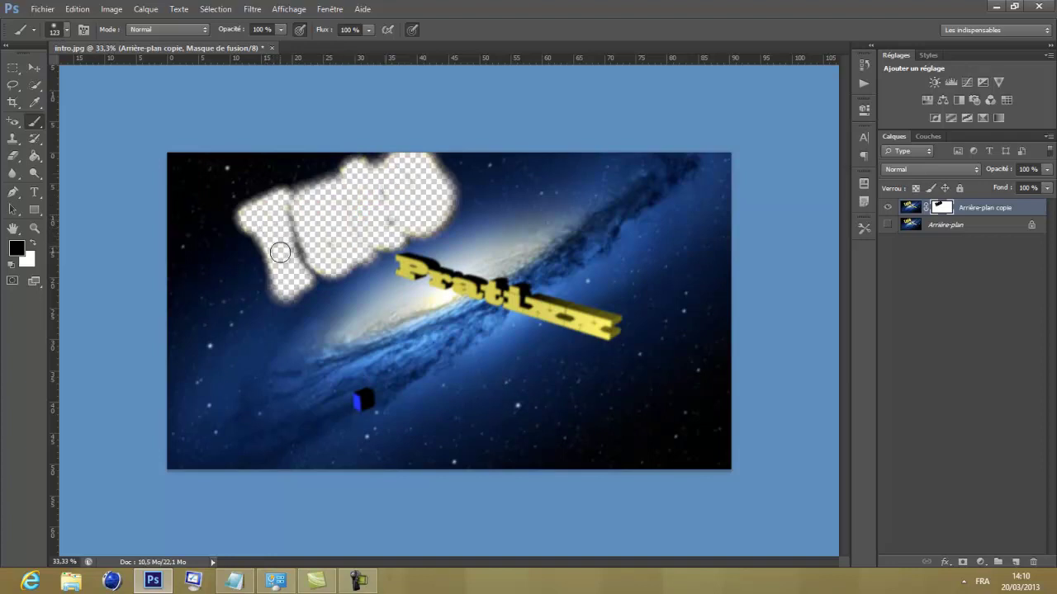
{"action": "left_click_drag", "start_coordinate": [292, 229], "coordinate": [334, 219]}
{"action": "left_click", "coordinate": [281, 31]}
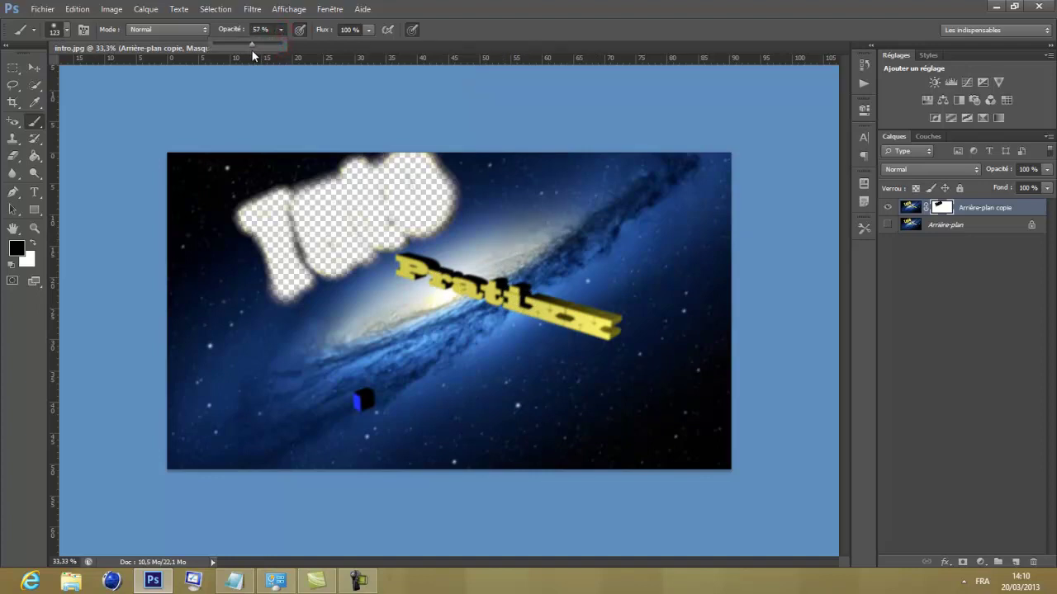
{"action": "mouse_move", "coordinate": [434, 283]}
{"action": "left_mouse_down"}
{"action": "mouse_move", "coordinate": [415, 270]}
{"action": "mouse_move", "coordinate": [520, 300]}
{"action": "left_mouse_up"}
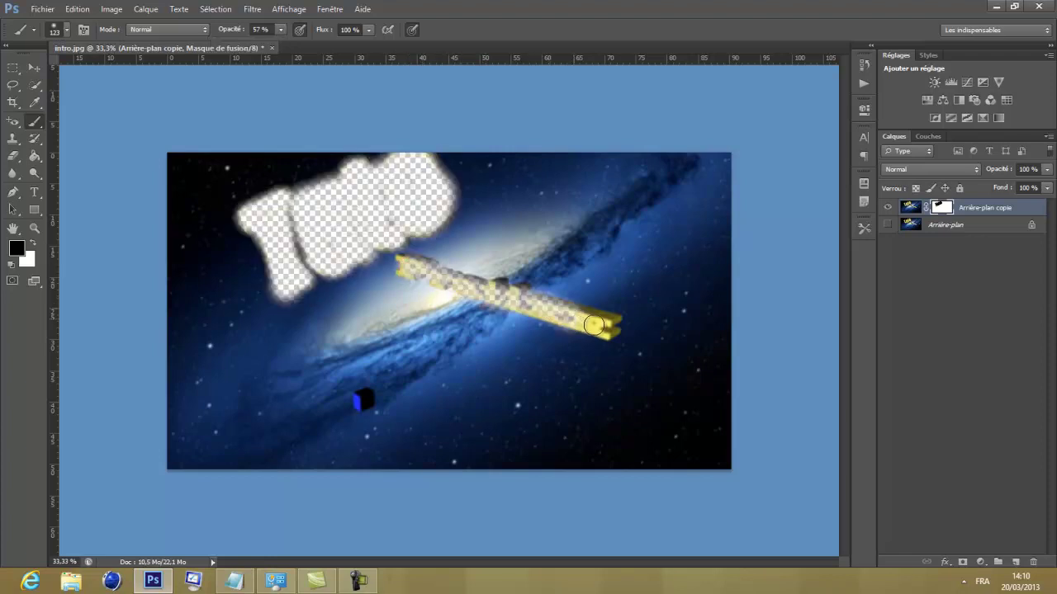
{"action": "mouse_move", "coordinate": [520, 300]}
{"action": "left_mouse_down"}
{"action": "mouse_move", "coordinate": [610, 326]}
{"action": "mouse_move", "coordinate": [437, 286]}
{"action": "mouse_move", "coordinate": [401, 265]}
{"action": "mouse_move", "coordinate": [585, 324]}
{"action": "left_mouse_up"}
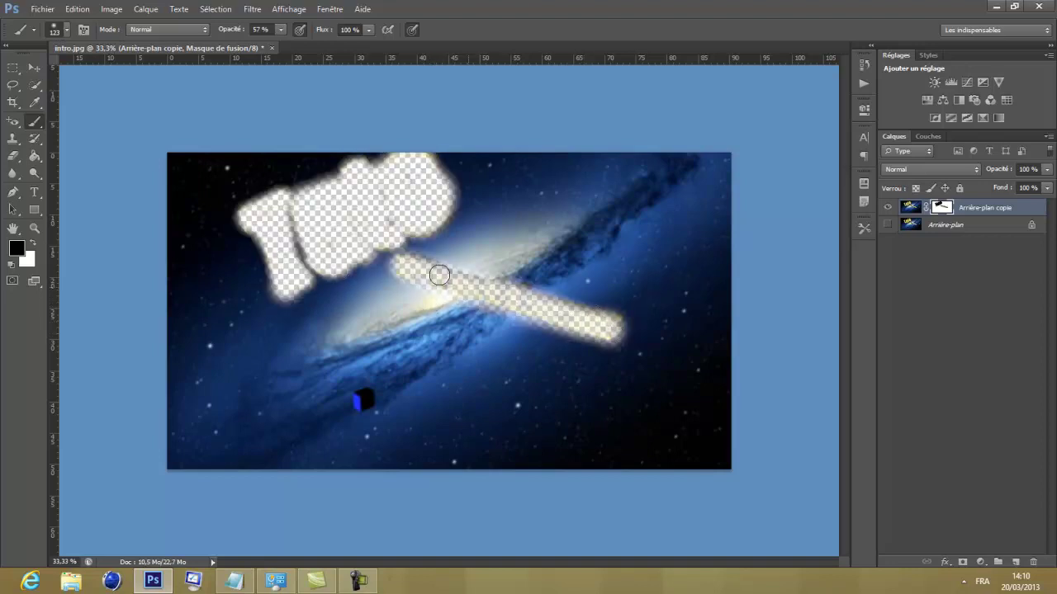
- Show the background layer and toggle the masked copy on and off to compare
{"action": "left_click", "coordinate": [886, 226]}
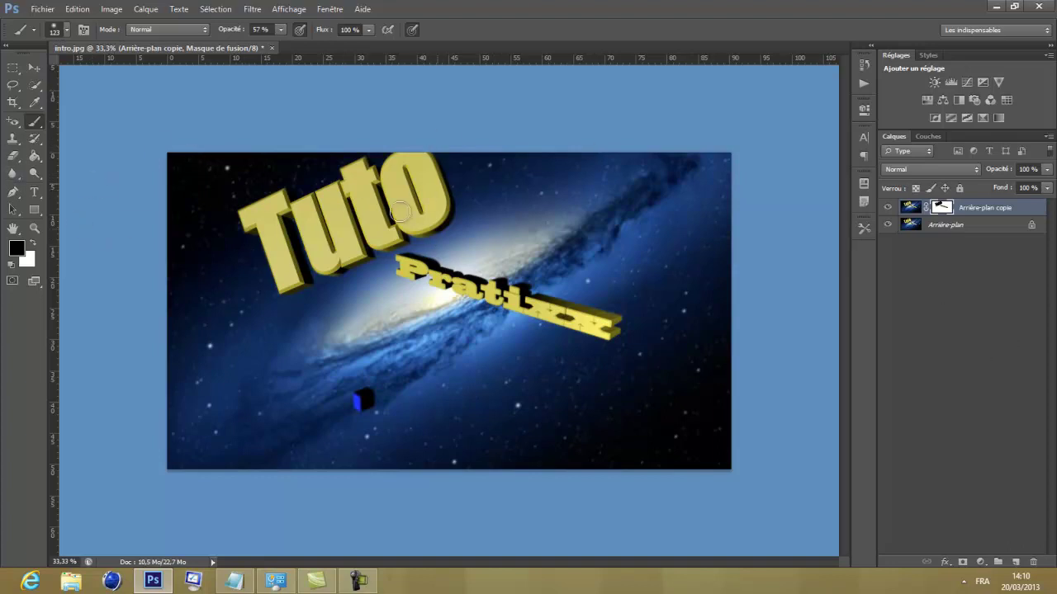
{"action": "left_click", "coordinate": [889, 208]}
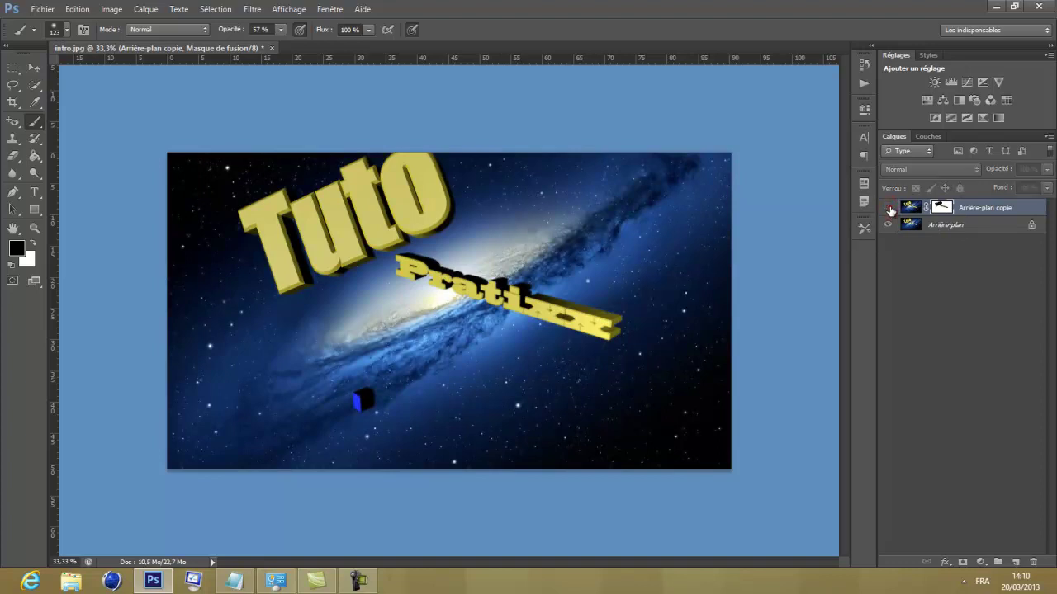
{"action": "left_click", "coordinate": [889, 208]}
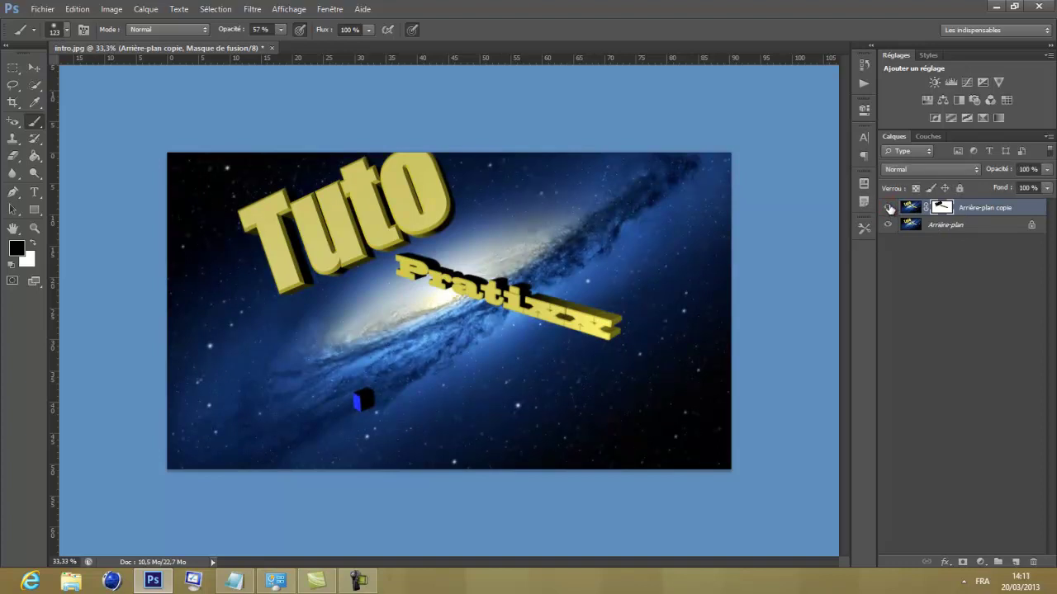
{"action": "left_click", "coordinate": [889, 208]}
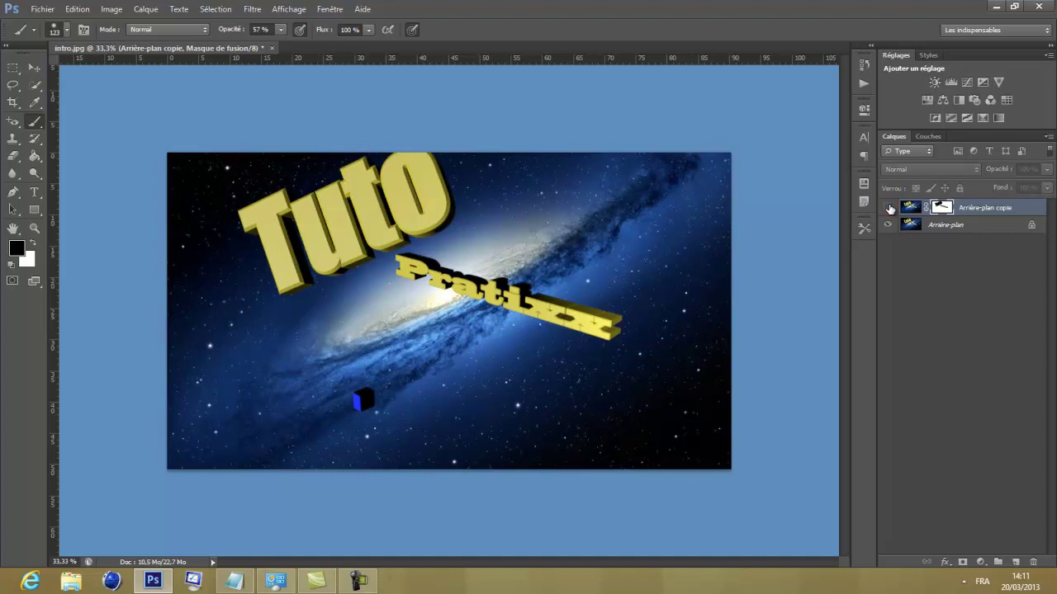
{"action": "left_click", "coordinate": [889, 206]}
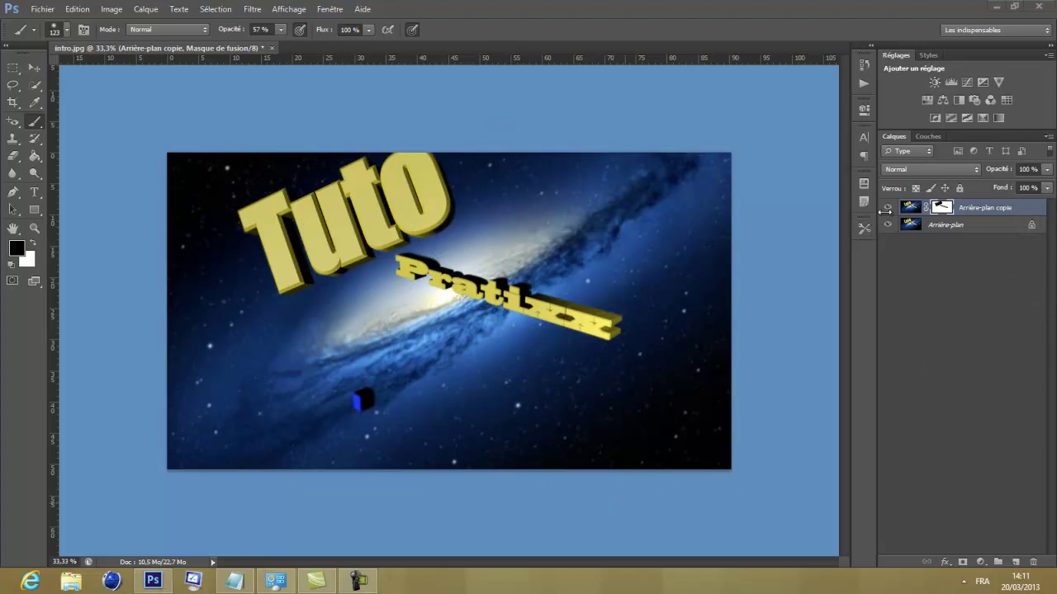
{"action": "left_click", "coordinate": [900, 322]}
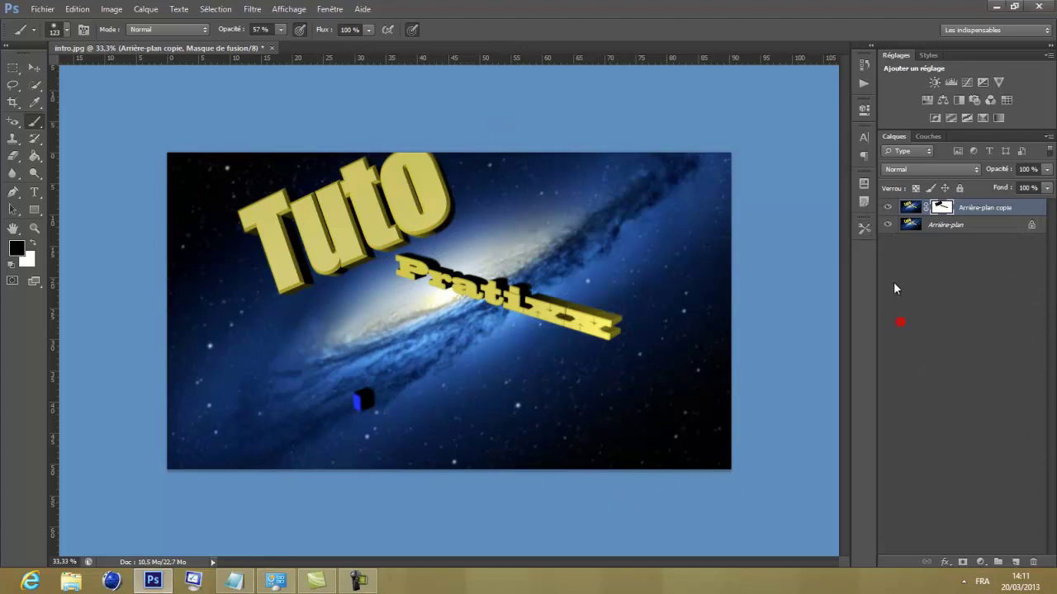
{"action": "left_click", "coordinate": [885, 209]}
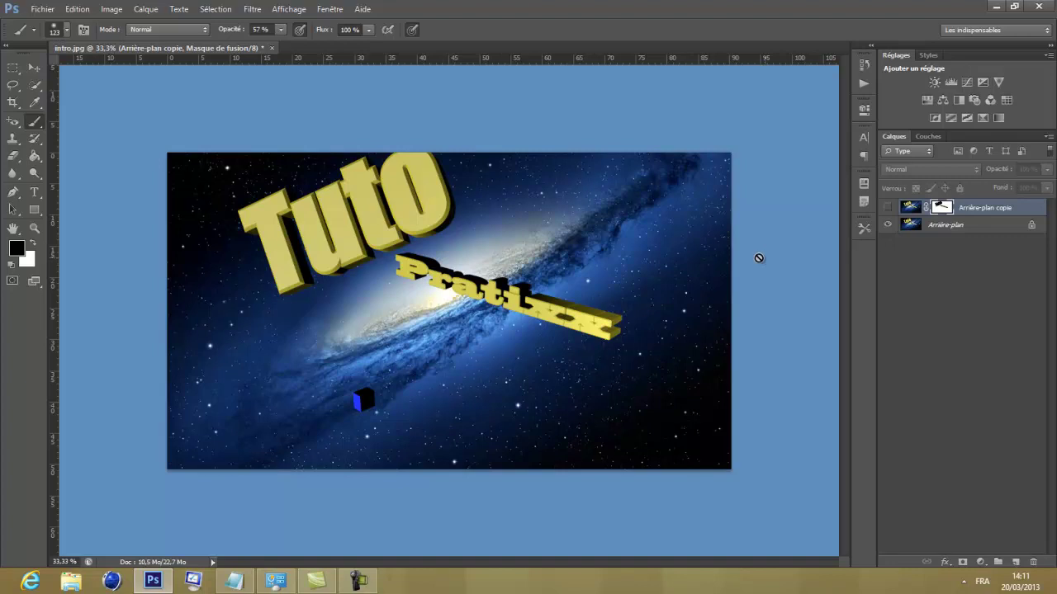
{"action": "left_click", "coordinate": [888, 208]}
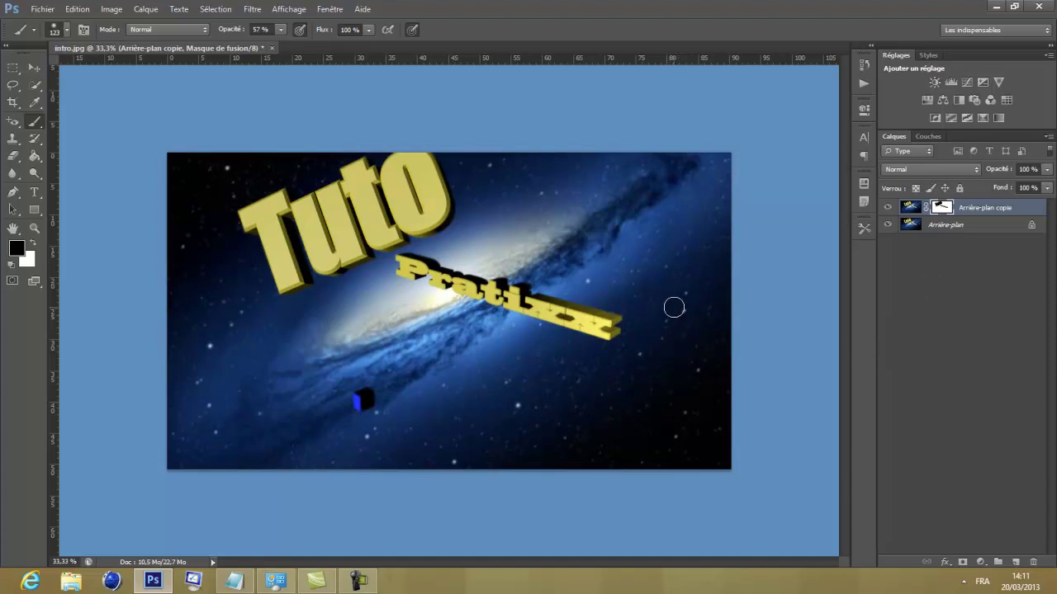
{"action": "mouse_move", "coordinate": [823, 9]}
{"action": "left_mouse_down"}
{"action": "mouse_move", "coordinate": [779, 140]}
{"action": "mouse_move", "coordinate": [781, 93]}
{"action": "left_mouse_up"}
{"action": "left_click", "coordinate": [980, 88]}
- Close intro.jpg and choose Non to discard its changes
{"action": "left_click", "coordinate": [1039, 6]}
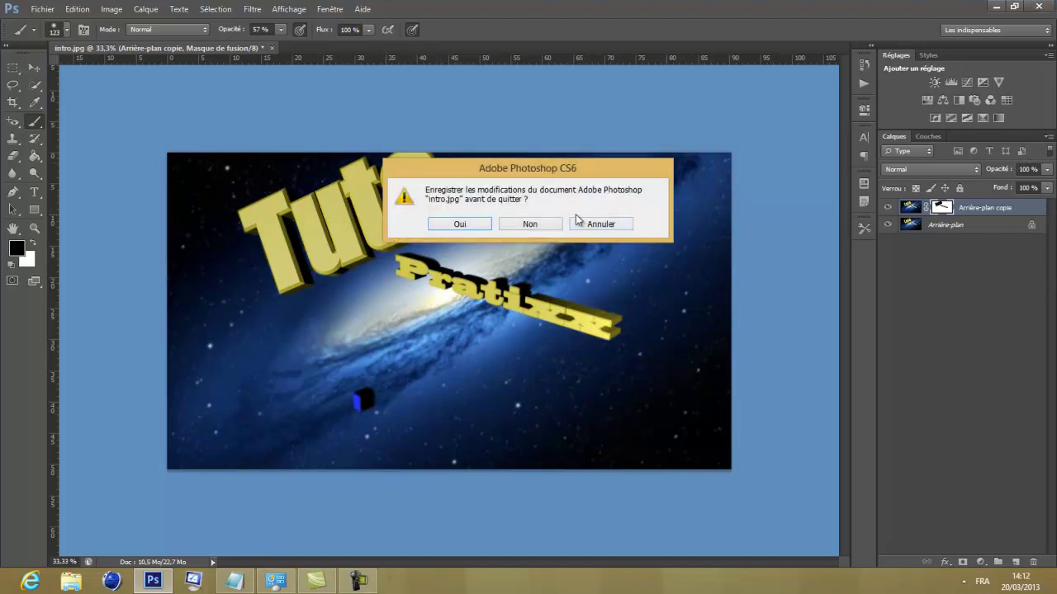
{"action": "left_click", "coordinate": [624, 224]}
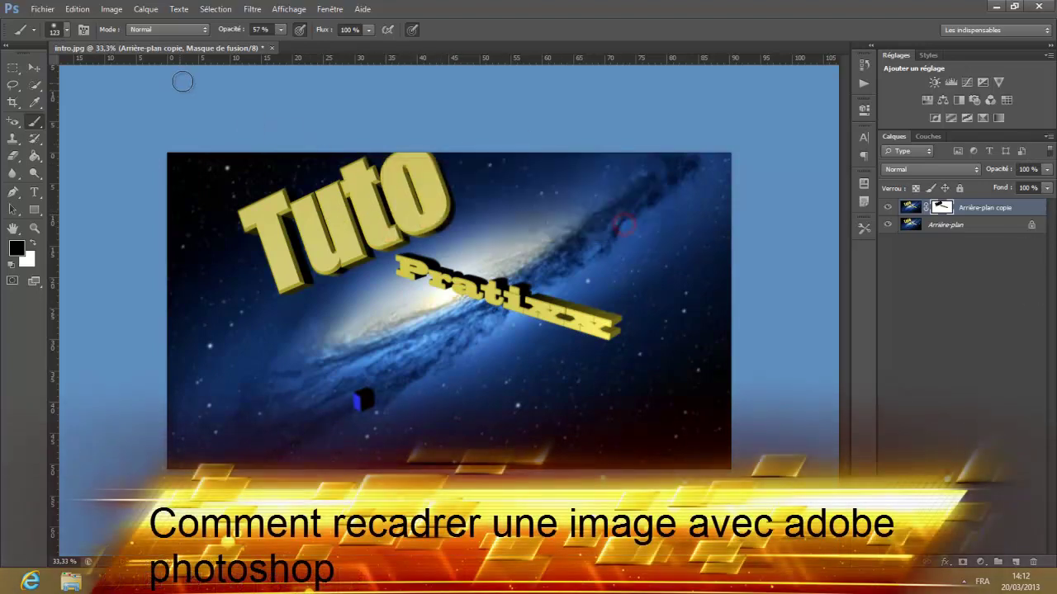
{"action": "left_click", "coordinate": [272, 48]}
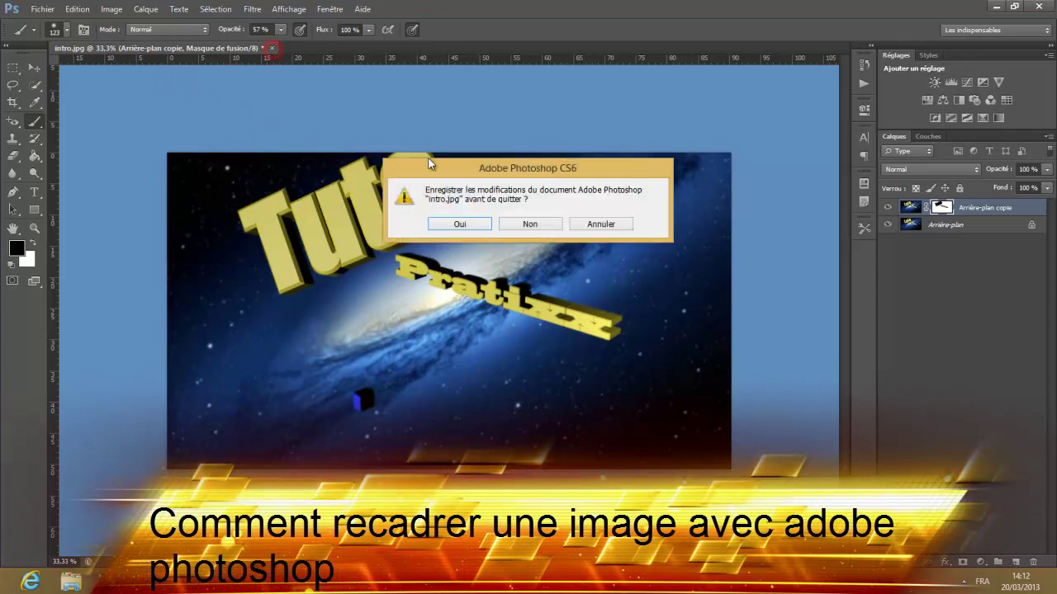
{"action": "left_click", "coordinate": [528, 224]}
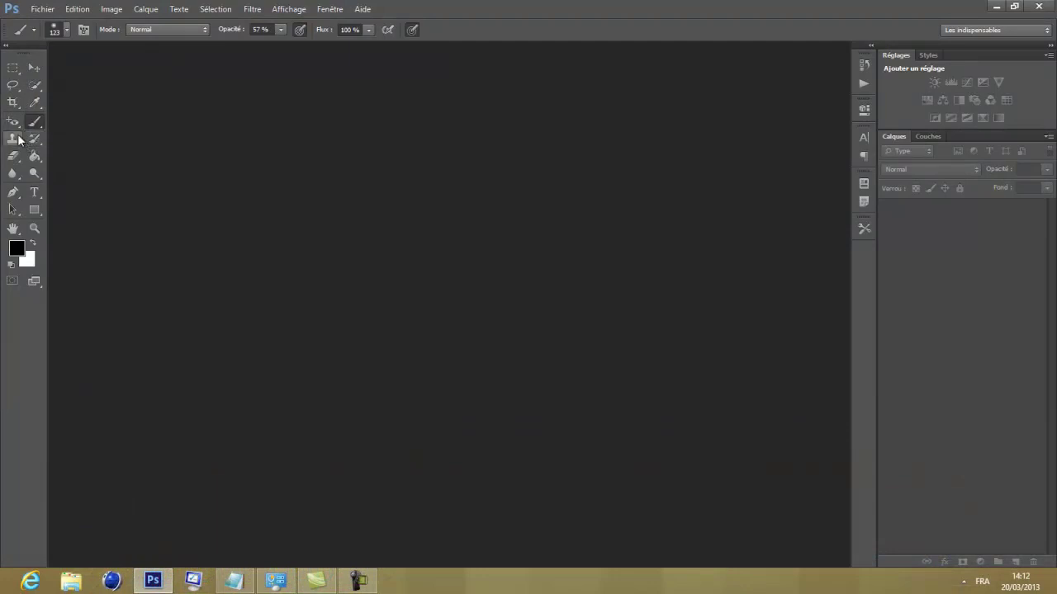
{"action": "left_click", "coordinate": [42, 9]}
{"action": "left_click", "coordinate": [383, 137]}
- Open Funny2818.jpg, the elephant-on-bench photo, from the Backgrounds Wallpapers HD folder
{"action": "left_click", "coordinate": [42, 9]}
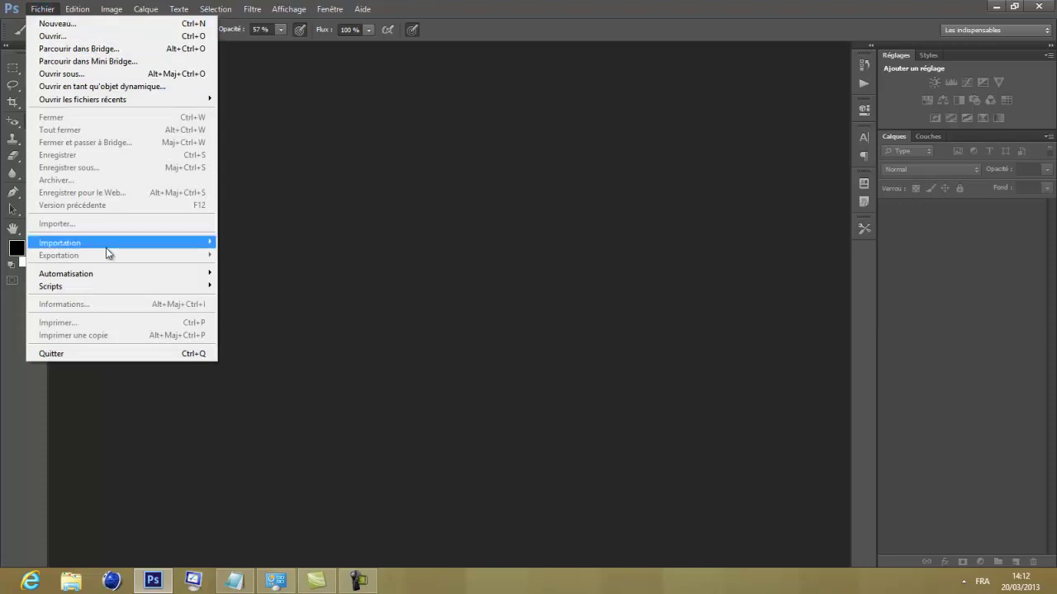
{"action": "left_click", "coordinate": [112, 37]}
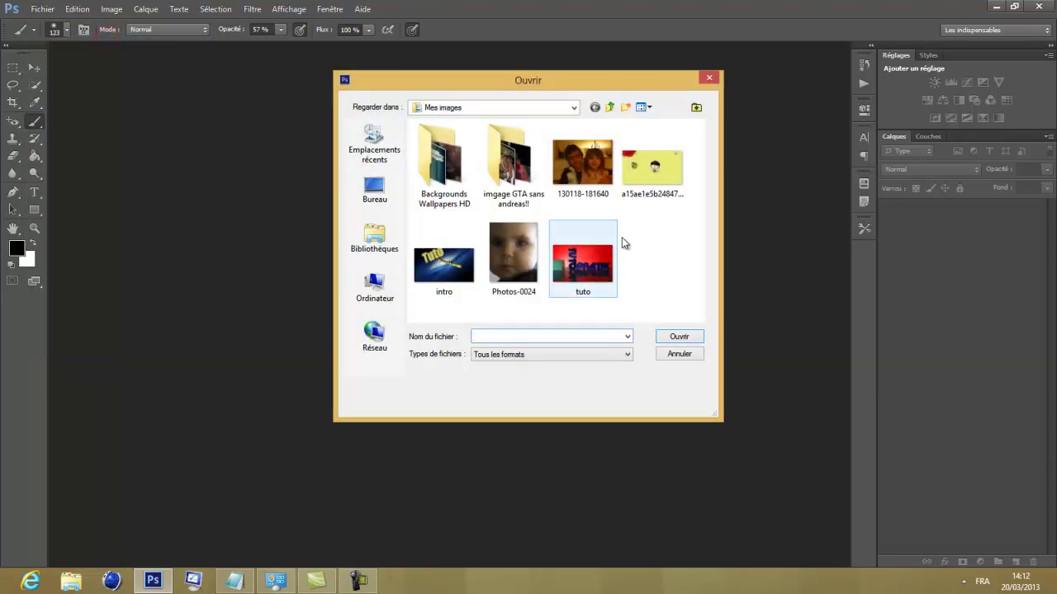
{"action": "double_click", "coordinate": [421, 157]}
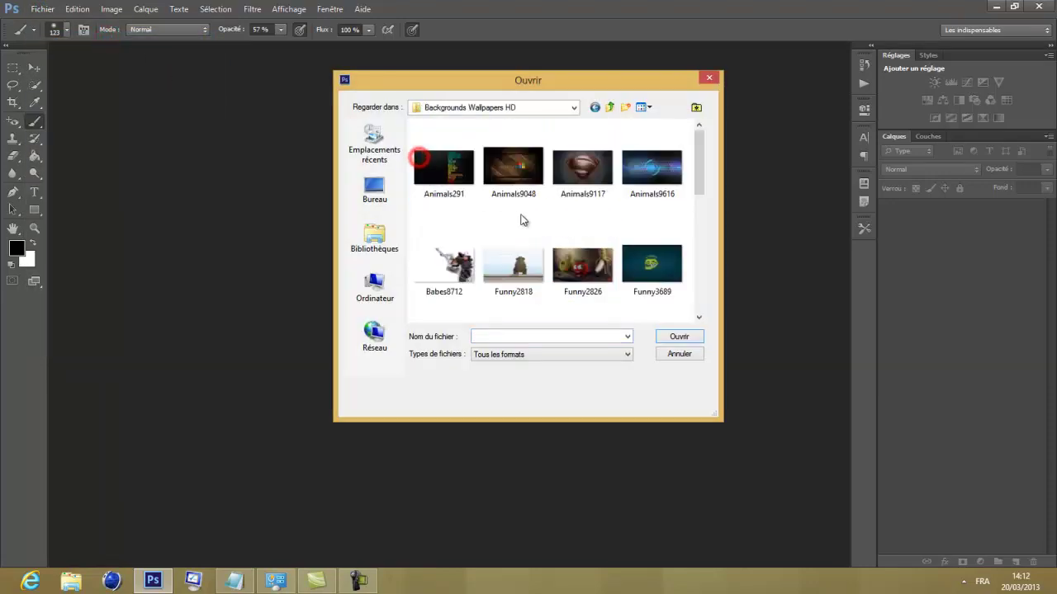
{"action": "scroll", "coordinate": [566, 189], "scroll_direction": "down", "scroll_amount": 5}
{"action": "scroll", "coordinate": [570, 214], "scroll_direction": "down", "scroll_amount": 5}
{"action": "scroll", "coordinate": [565, 256], "scroll_direction": "up", "scroll_amount": 9}
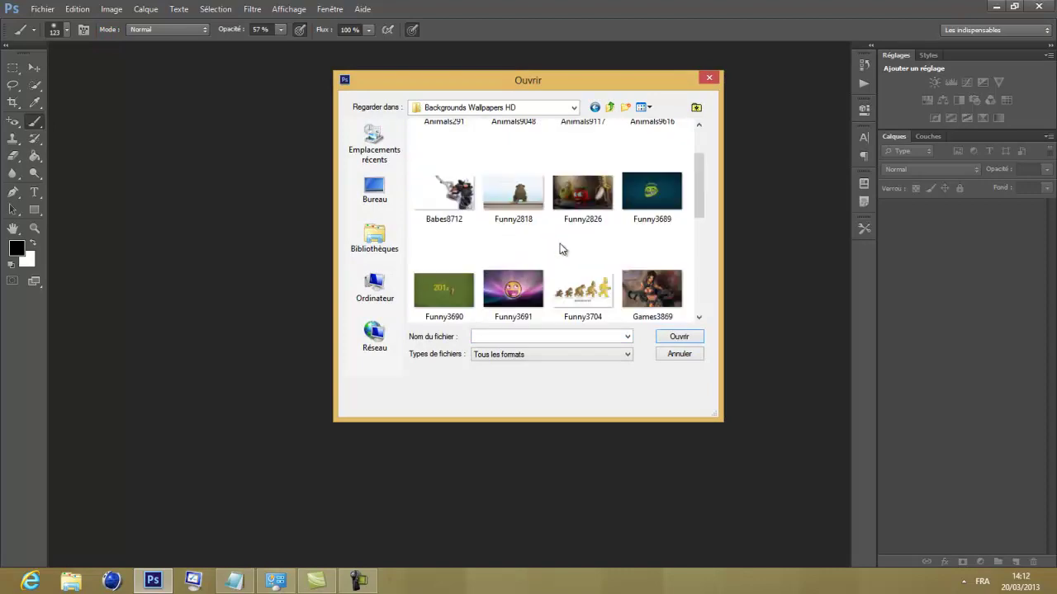
{"action": "scroll", "coordinate": [560, 248], "scroll_direction": "down", "scroll_amount": 5}
{"action": "scroll", "coordinate": [560, 238], "scroll_direction": "up", "scroll_amount": 10}
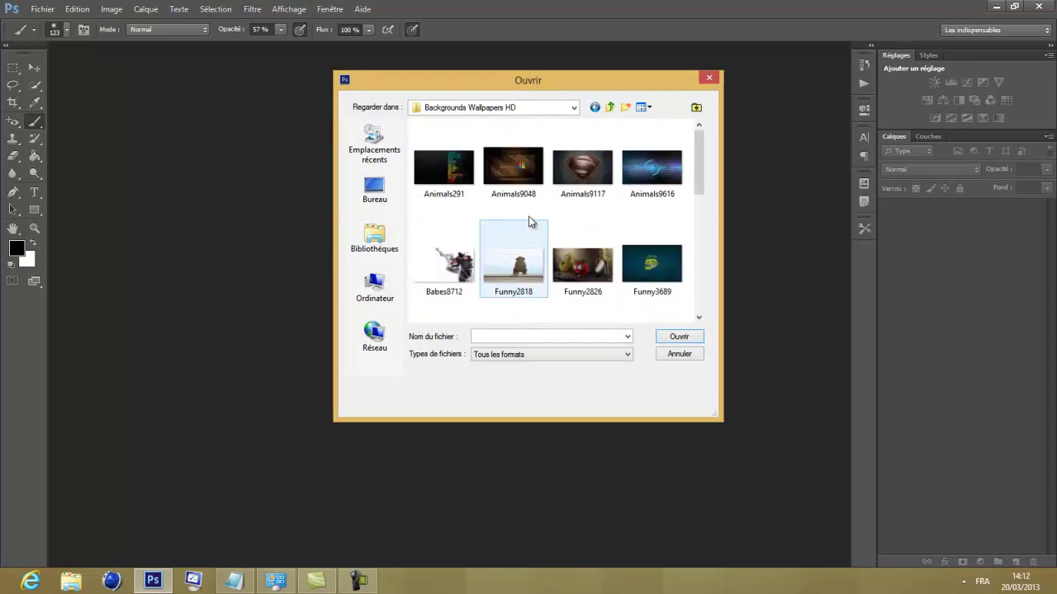
{"action": "left_click", "coordinate": [525, 263]}
{"action": "left_click", "coordinate": [675, 337]}
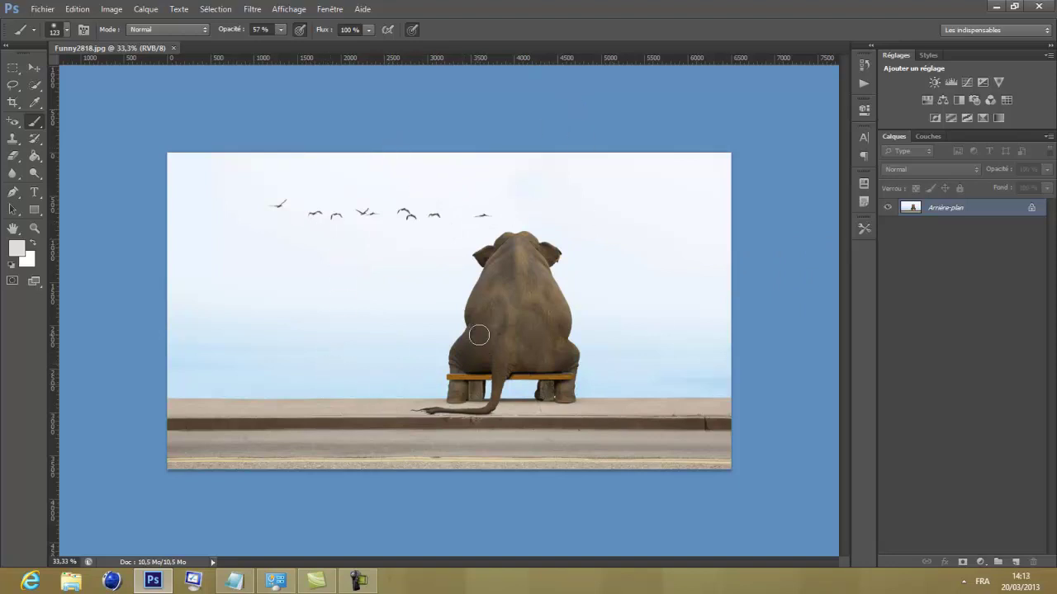
- Try a freehand lasso selection around the rightmost bird, then drop the selection
{"action": "left_click", "coordinate": [11, 87]}
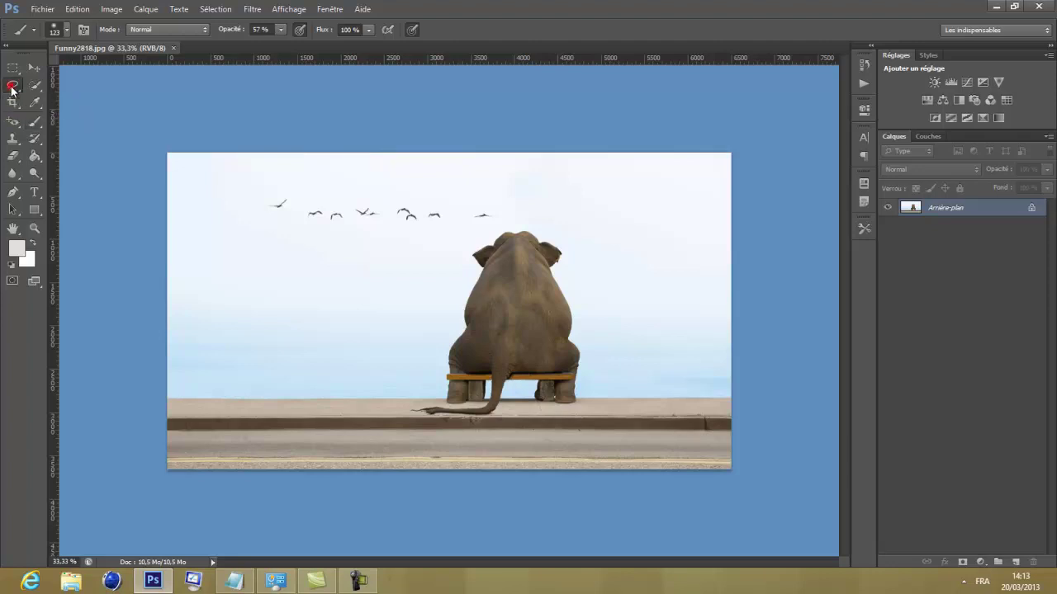
{"action": "left_click", "coordinate": [484, 211]}
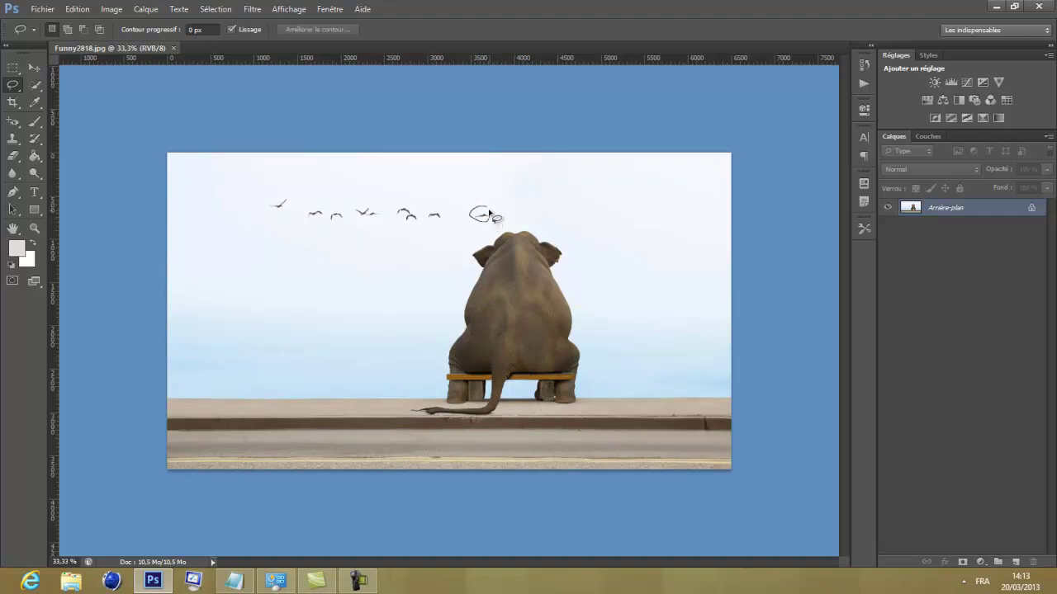
{"action": "left_click_drag", "start_coordinate": [491, 217], "coordinate": [490, 215]}
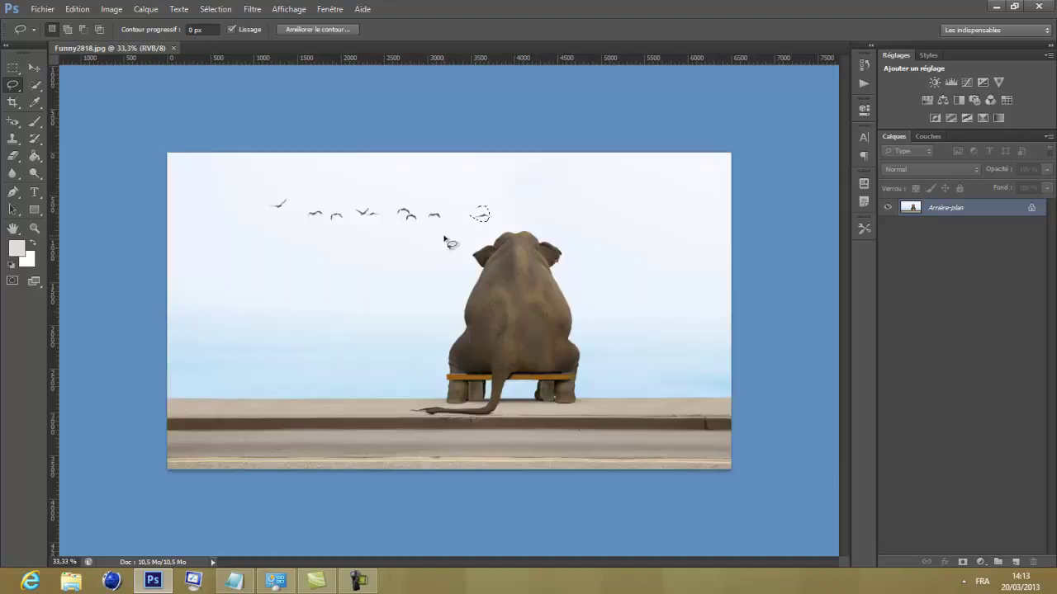
{"action": "key", "text": "Return"}
- Close the edited Funny2818 document and reopen the original Funny2818.jpg
{"action": "left_click", "coordinate": [173, 48]}
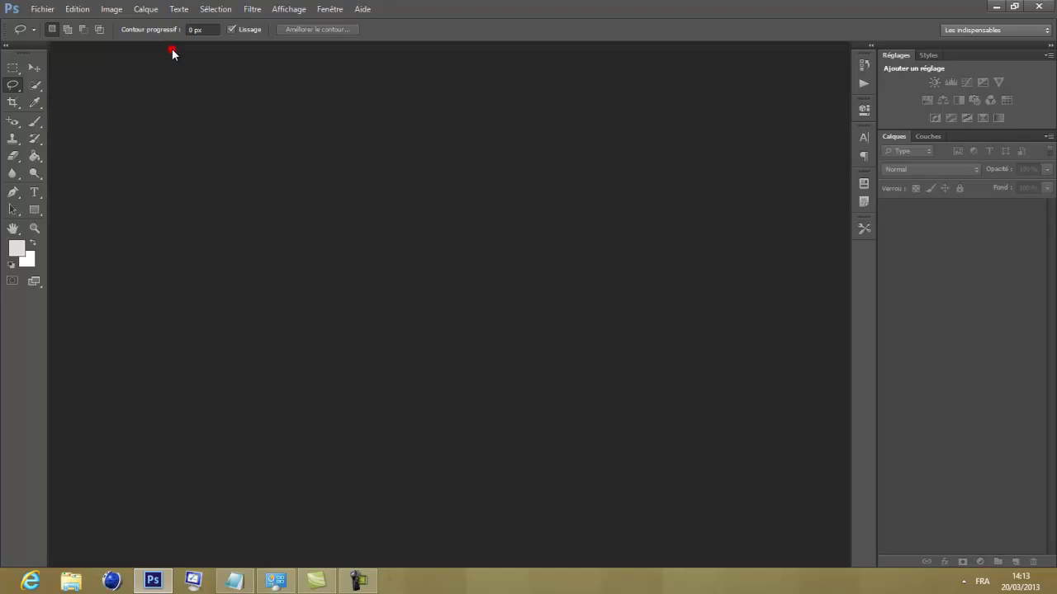
{"action": "left_click", "coordinate": [42, 9]}
{"action": "left_click", "coordinate": [60, 38]}
{"action": "left_click", "coordinate": [512, 261]}
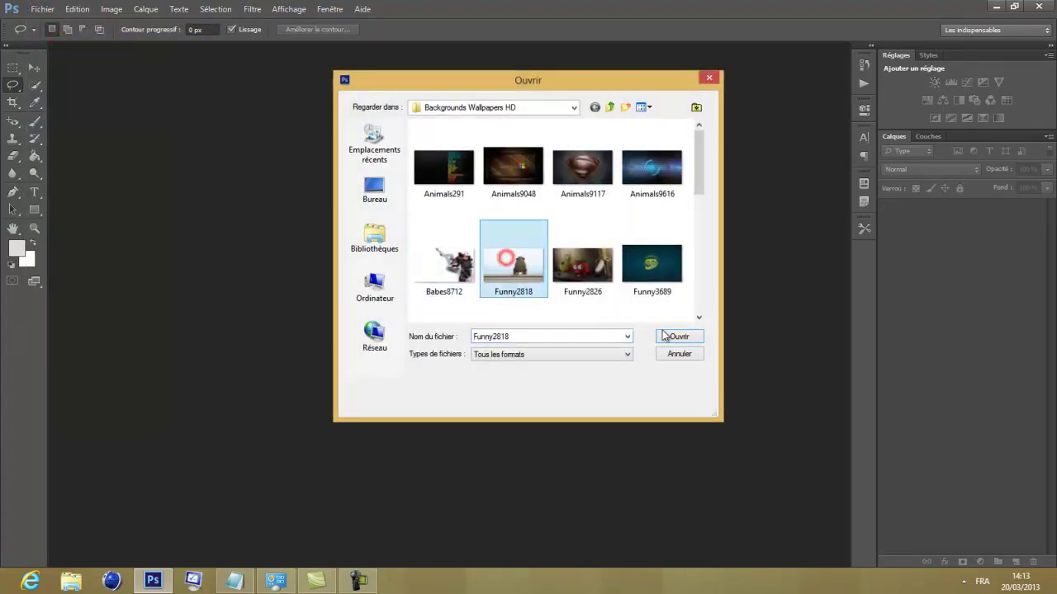
{"action": "left_click", "coordinate": [683, 336]}
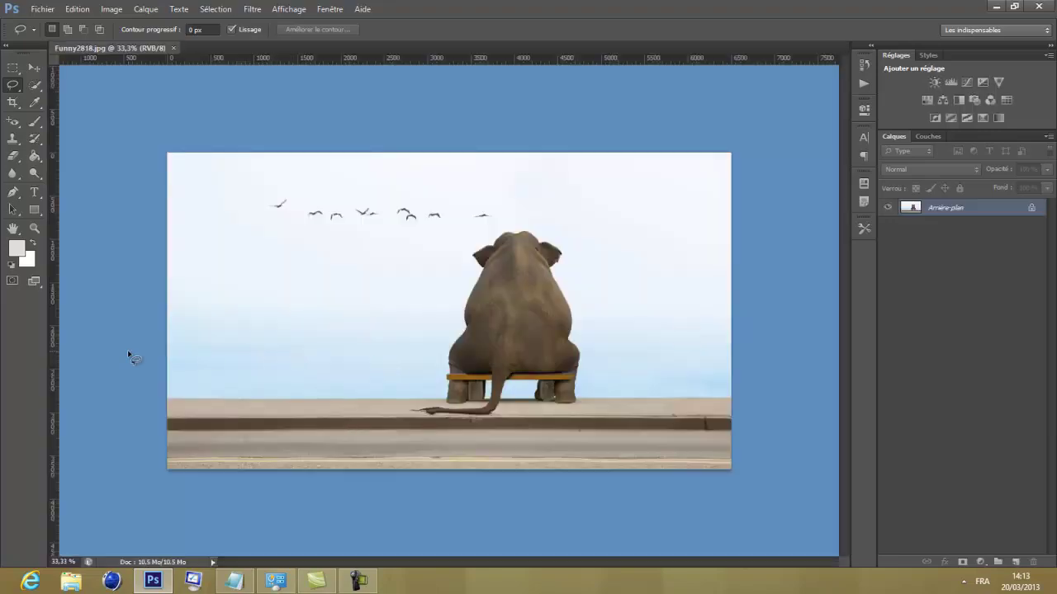
- Erase the rightmost bird with a Contenu pris en compte fill, then lasso the next bird
{"action": "left_click", "coordinate": [483, 209]}
{"action": "left_click_drag", "start_coordinate": [480, 213], "coordinate": [480, 213]}
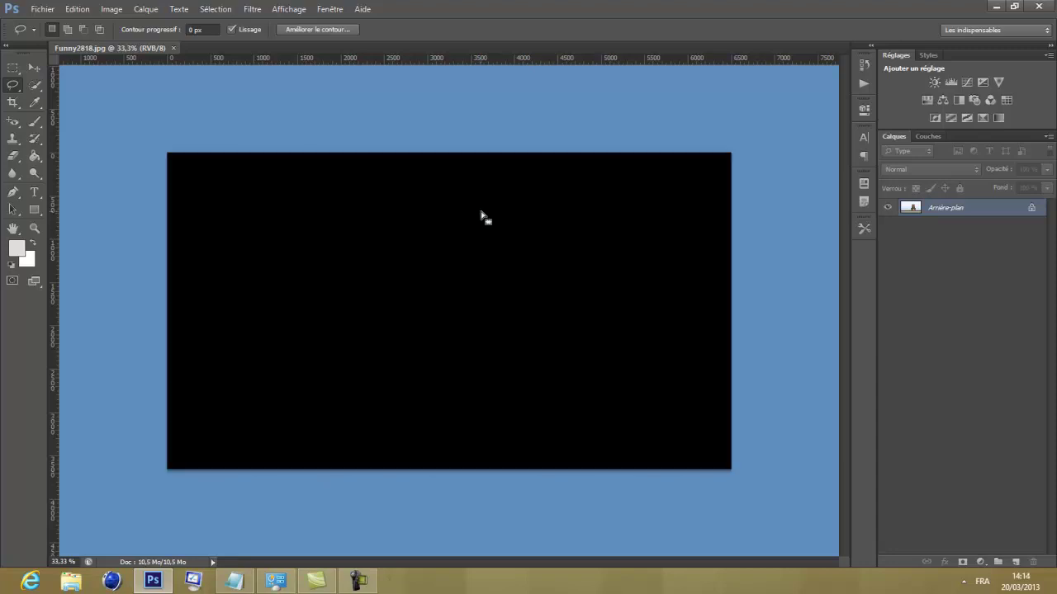
{"action": "key", "text": "shift+F5"}
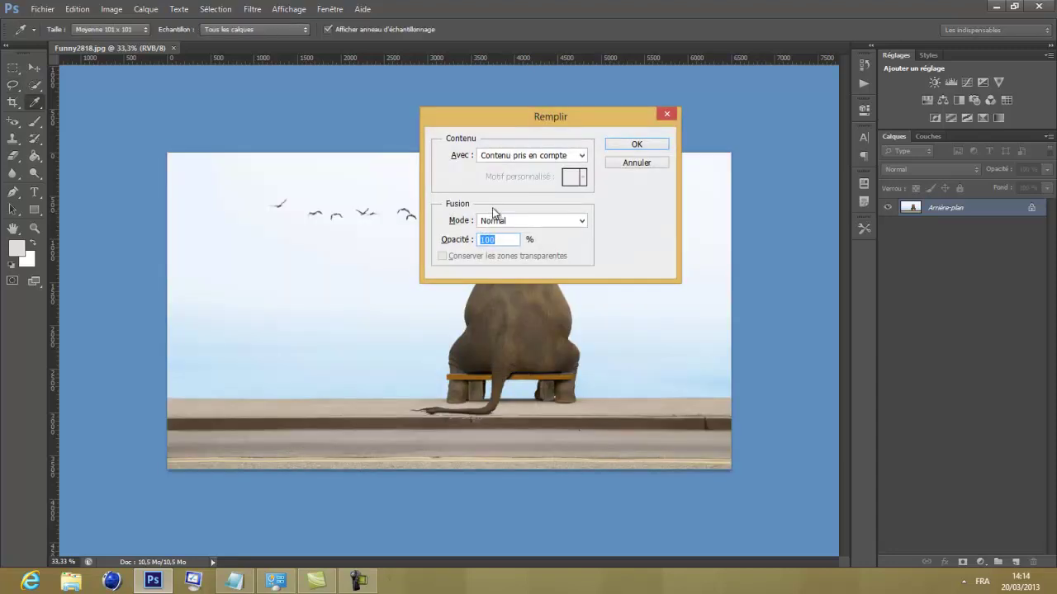
{"action": "left_click", "coordinate": [581, 156]}
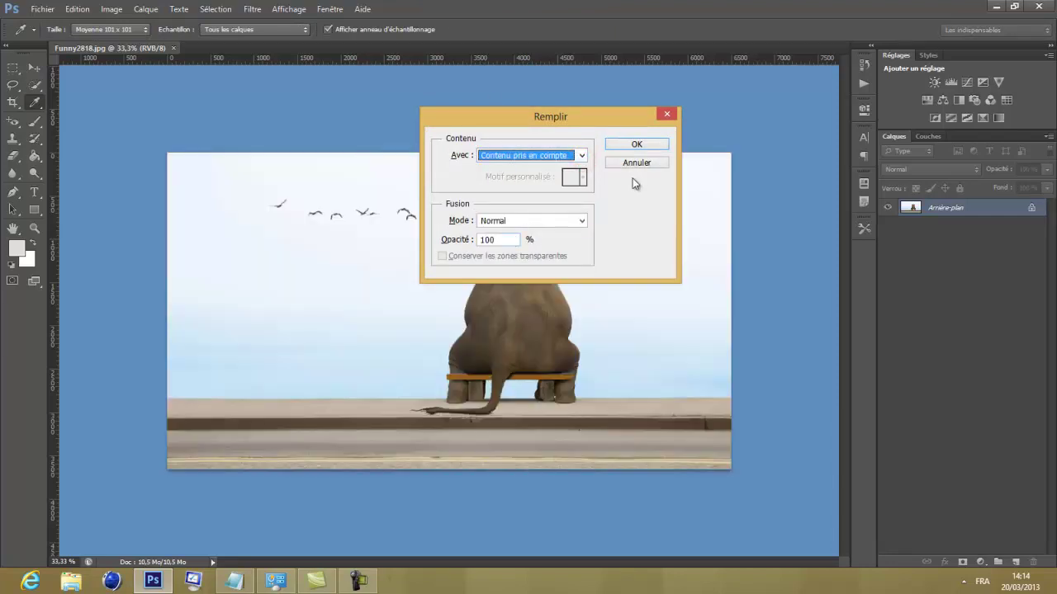
{"action": "left_click_drag", "start_coordinate": [632, 126], "coordinate": [614, 198]}
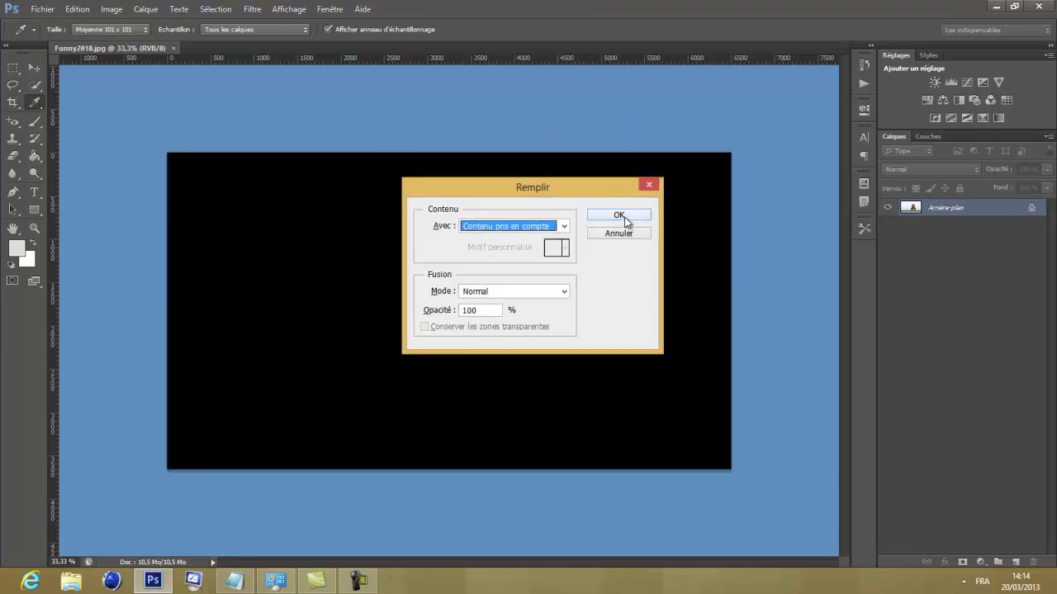
{"action": "left_click", "coordinate": [619, 214]}
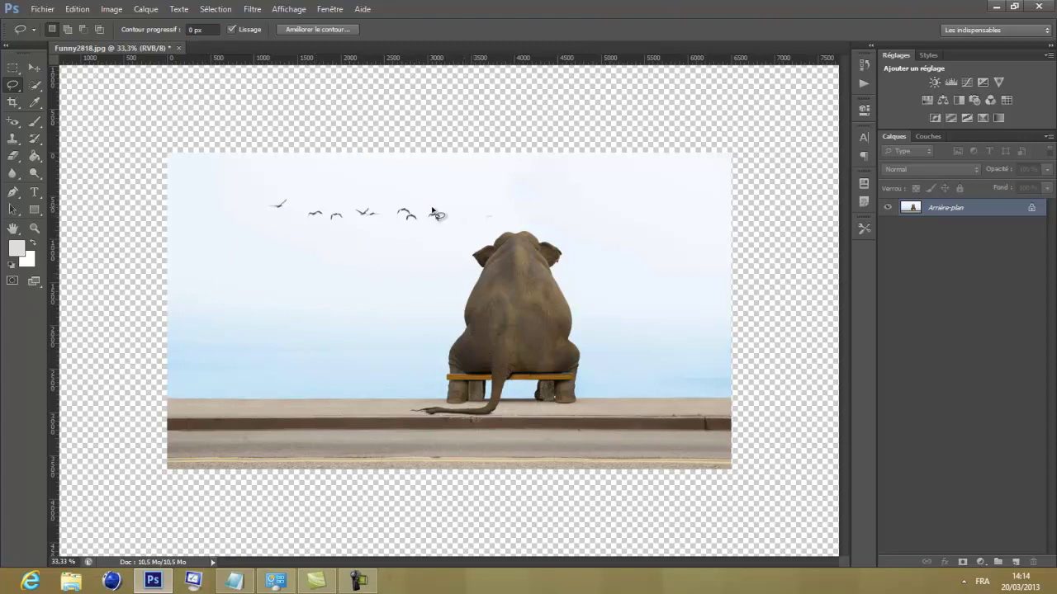
{"action": "mouse_move", "coordinate": [431, 209]}
{"action": "left_mouse_down"}
{"action": "mouse_move", "coordinate": [436, 226]}
{"action": "mouse_move", "coordinate": [433, 210]}
{"action": "left_mouse_up"}
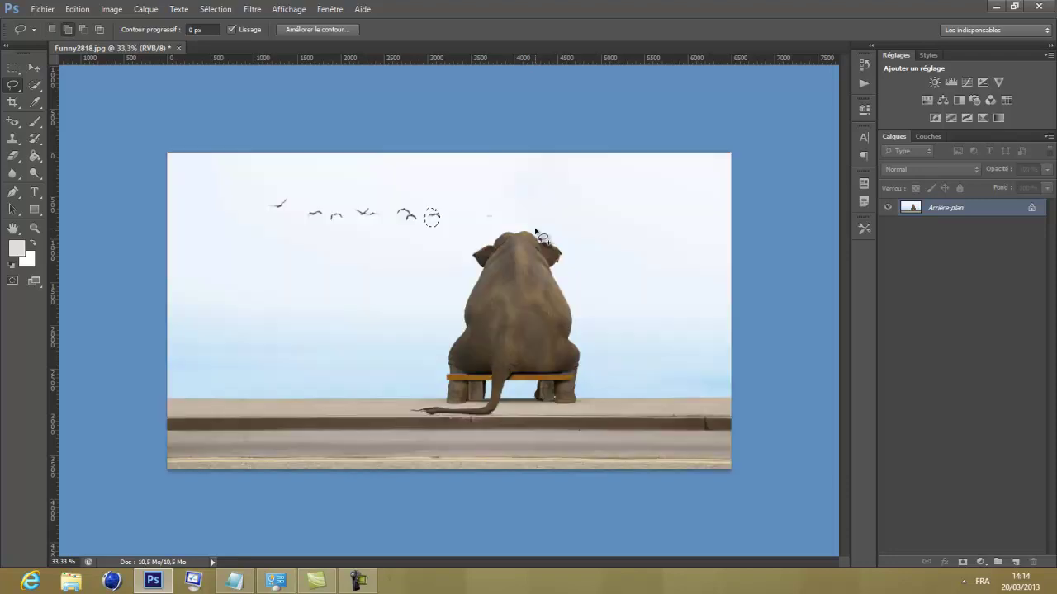
- Content-aware fill the second lassoed bird into sky and deselect
{"action": "key", "text": "shift+F5"}
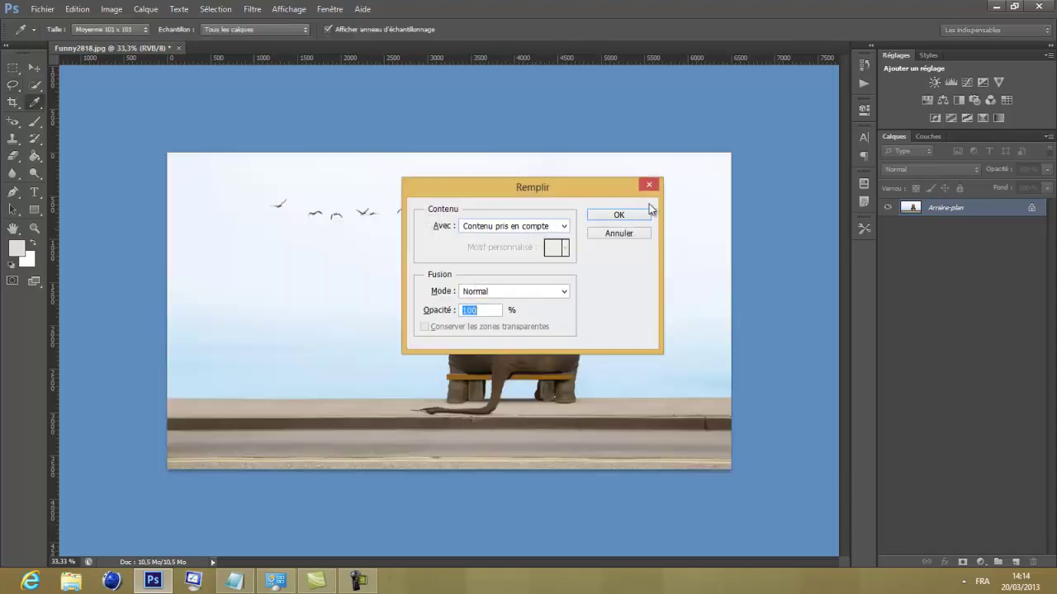
{"action": "left_click", "coordinate": [649, 215]}
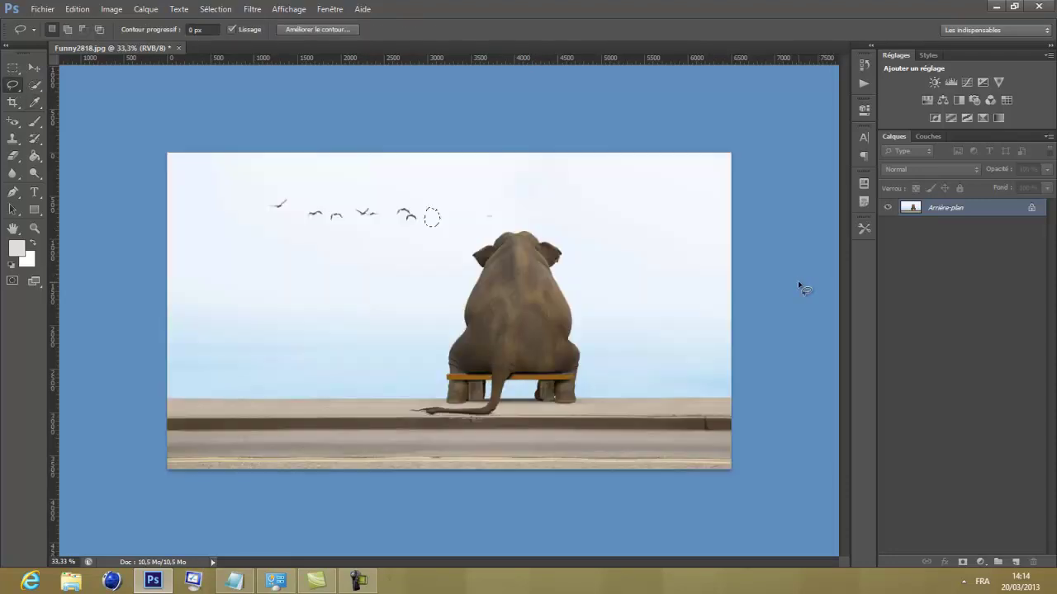
{"action": "key", "text": "ctrl+d"}
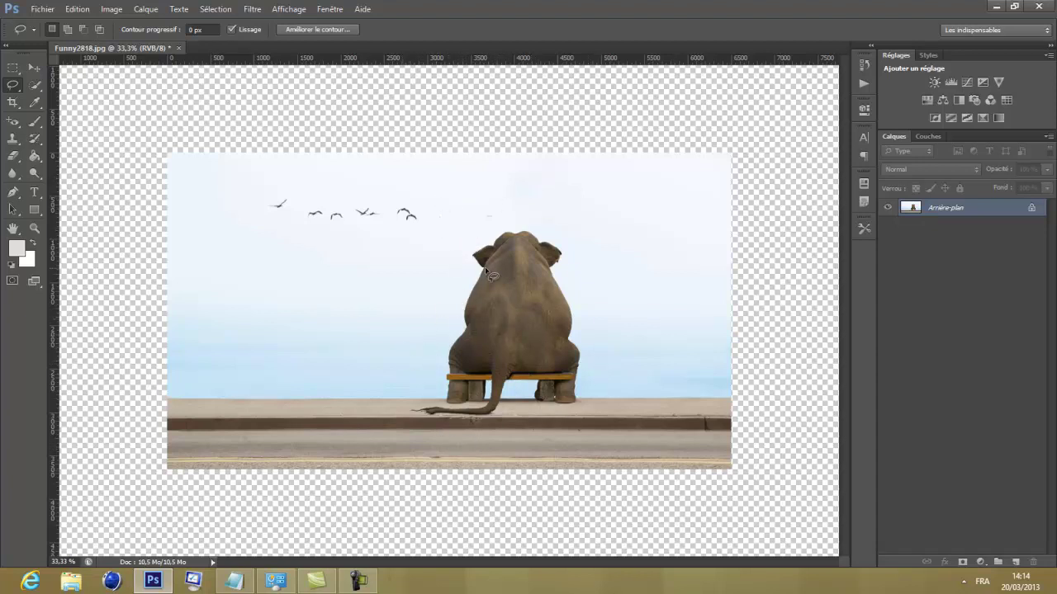
- Crop around the elephant, extending down to include the bench and tail
{"action": "left_click", "coordinate": [11, 105]}
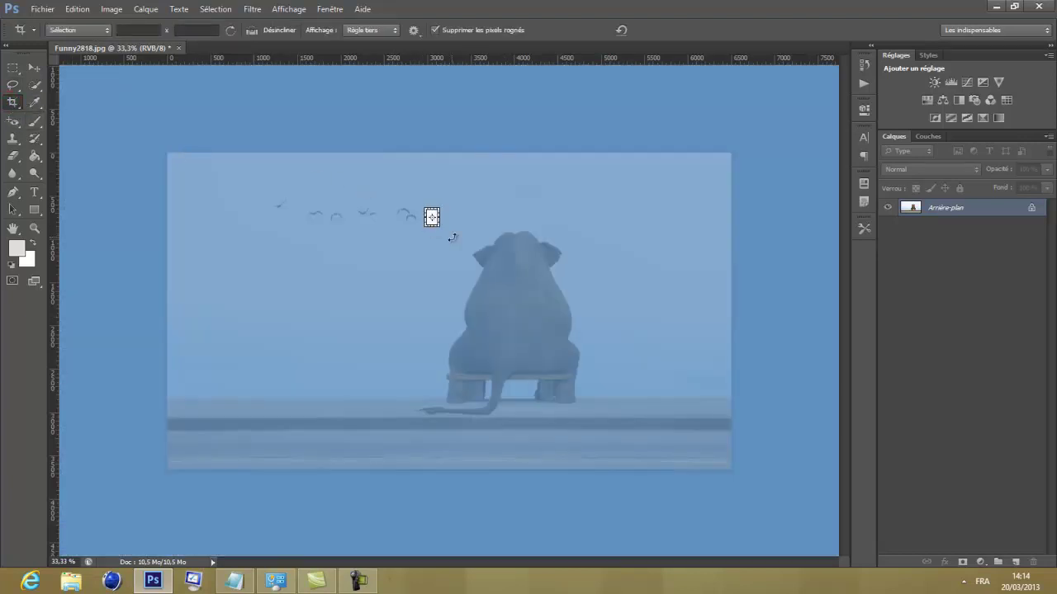
{"action": "mouse_move", "coordinate": [432, 217]}
{"action": "left_mouse_down"}
{"action": "mouse_move", "coordinate": [569, 312]}
{"action": "mouse_move", "coordinate": [520, 312]}
{"action": "left_mouse_up"}
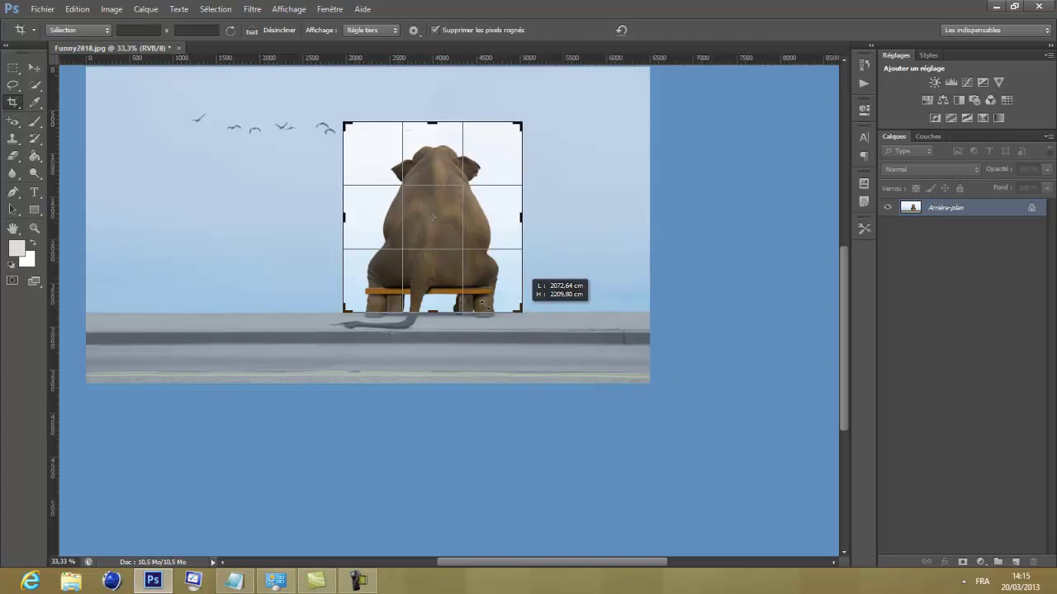
{"action": "left_click_drag", "start_coordinate": [522, 313], "coordinate": [522, 312]}
{"action": "mouse_move", "coordinate": [447, 404]}
{"action": "left_mouse_down"}
{"action": "mouse_move", "coordinate": [445, 437]}
{"action": "mouse_move", "coordinate": [438, 413]}
{"action": "left_mouse_up"}
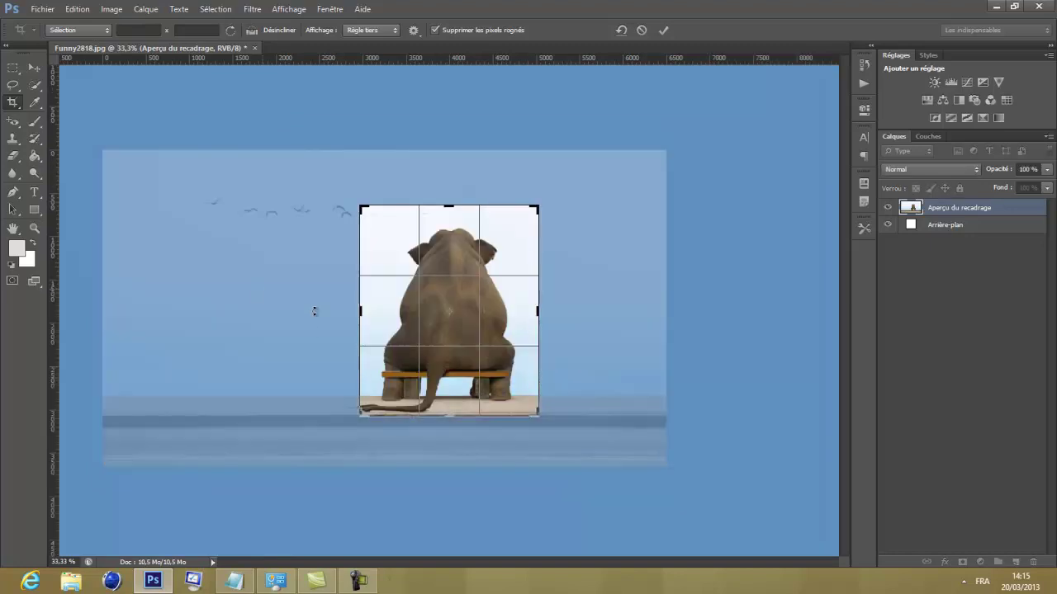
{"action": "left_click_drag", "start_coordinate": [364, 310], "coordinate": [353, 319]}
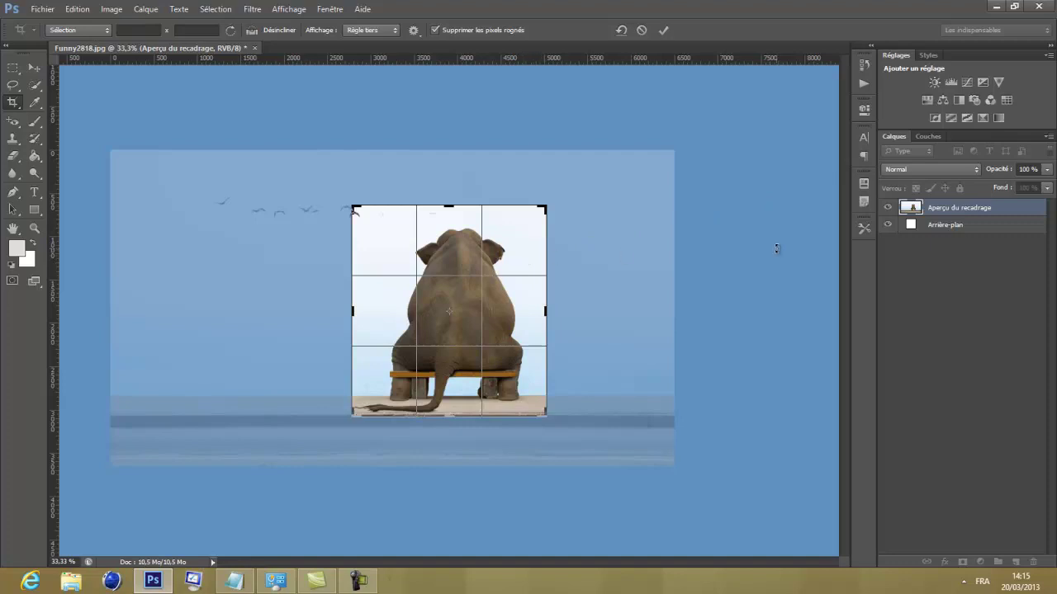
{"action": "left_click", "coordinate": [665, 31]}
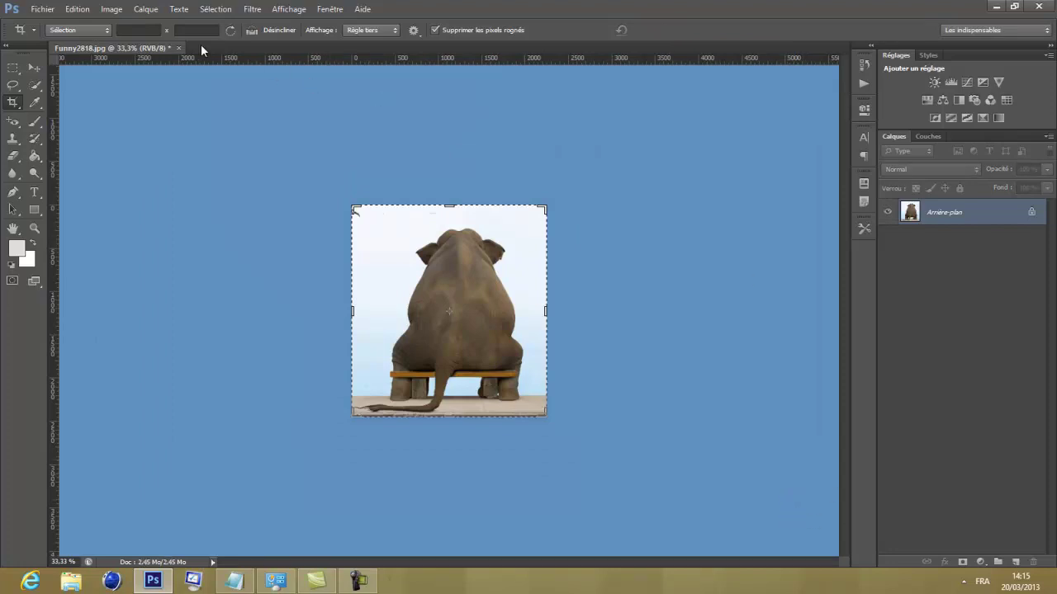
- Save over Funny2818 as a JPEG at quality 9 (Elevée), replacing the existing file
{"action": "left_click", "coordinate": [41, 9]}
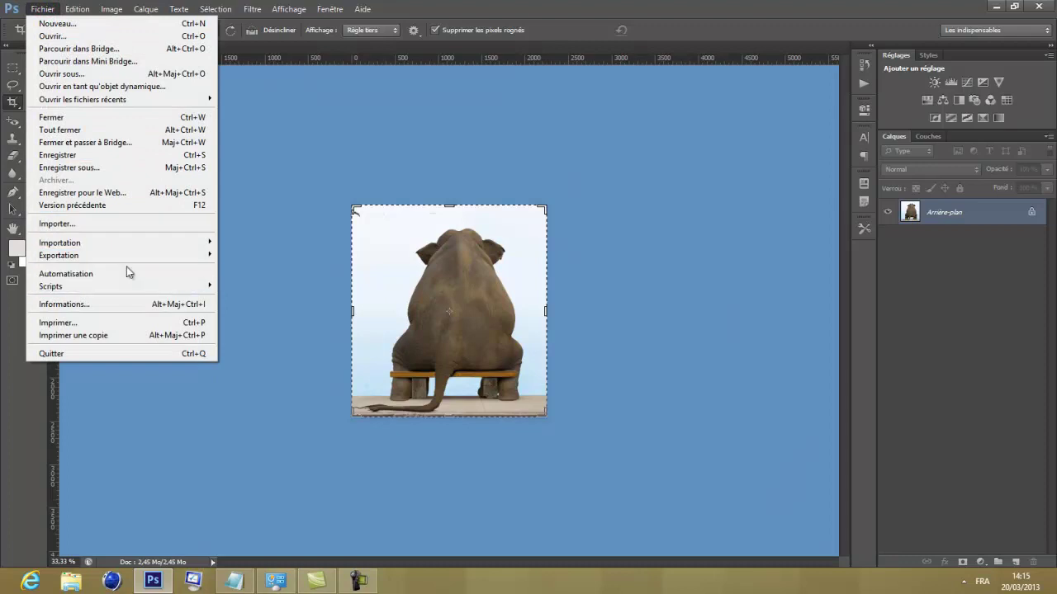
{"action": "left_click", "coordinate": [141, 166]}
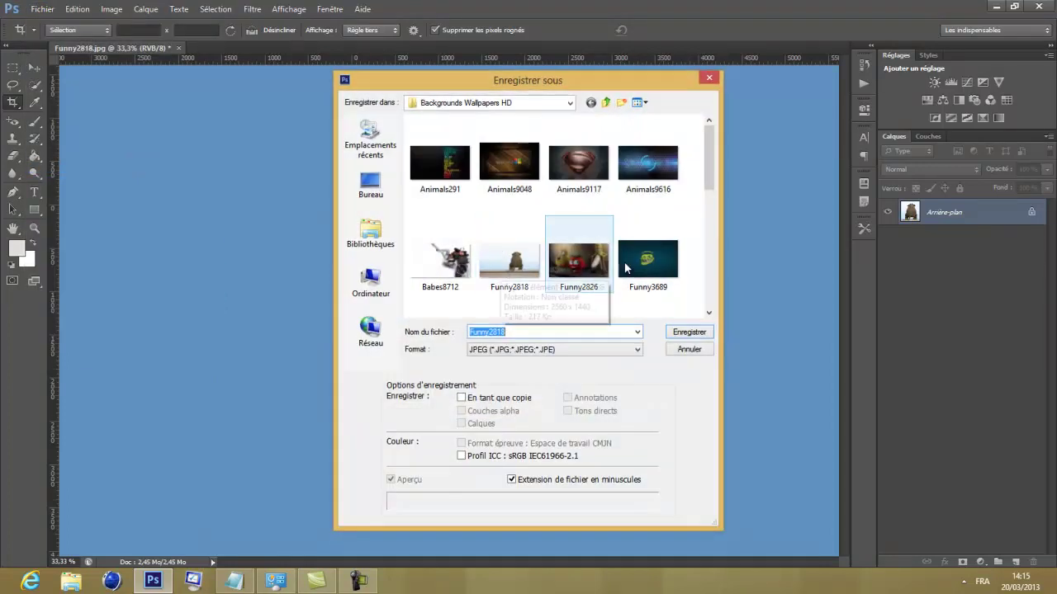
{"action": "left_click", "coordinate": [573, 352]}
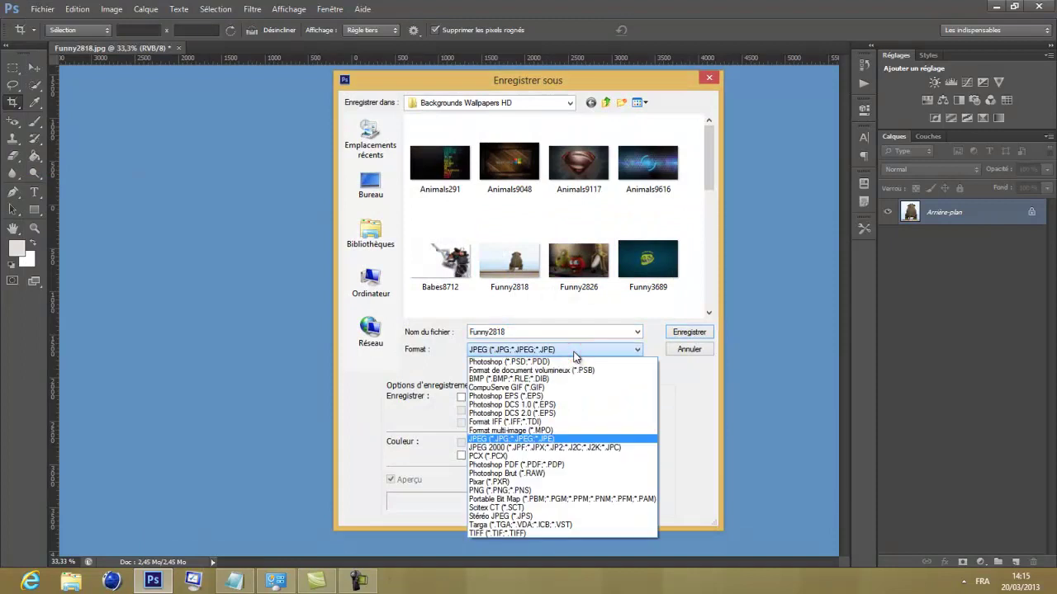
{"action": "left_click", "coordinate": [583, 439]}
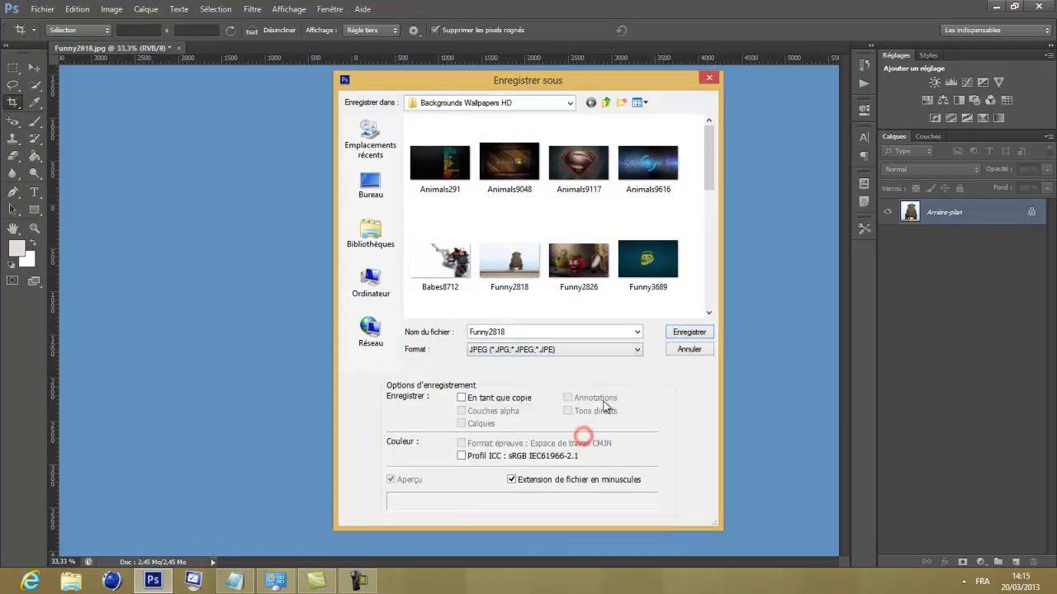
{"action": "left_click", "coordinate": [691, 332]}
{"action": "left_click", "coordinate": [459, 224]}
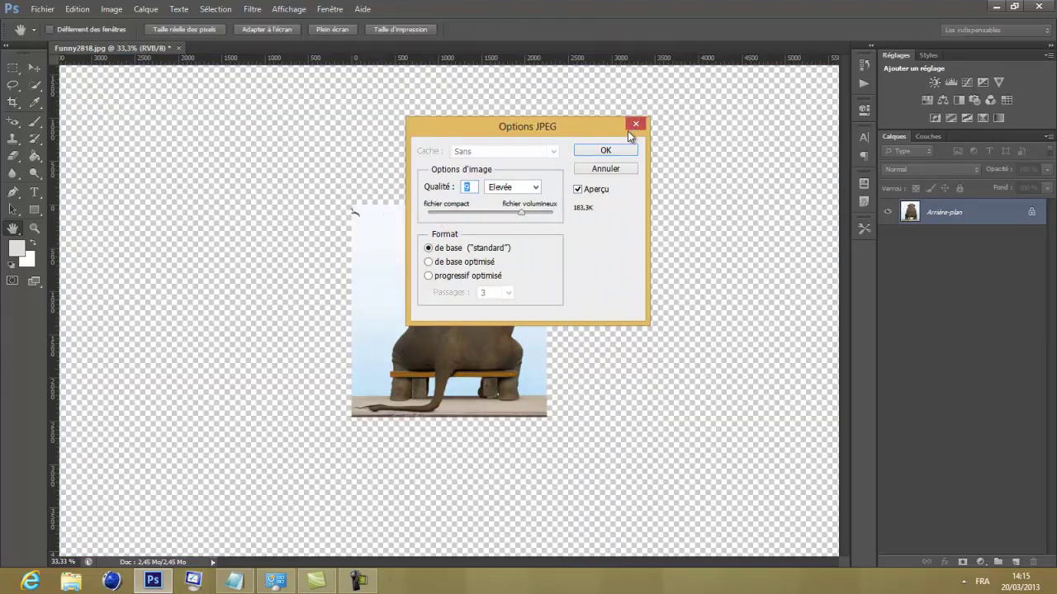
{"action": "left_click", "coordinate": [607, 151]}
{"action": "key", "text": "c"}
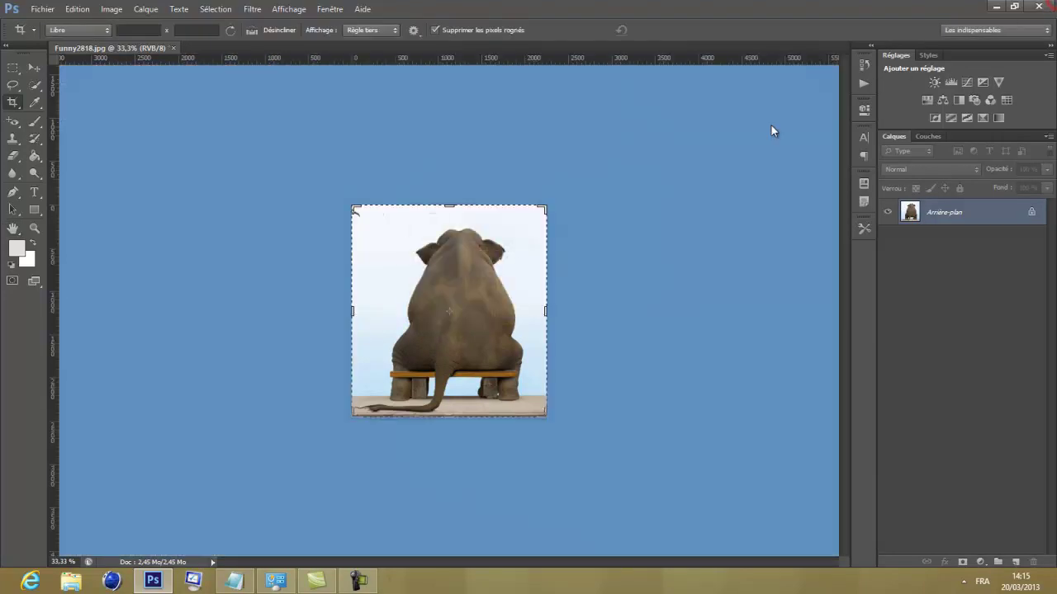
- Close Photoshop and browse to Images > Backgrounds Wallpapers HD in File Explorer
{"action": "left_click", "coordinate": [1053, 6]}
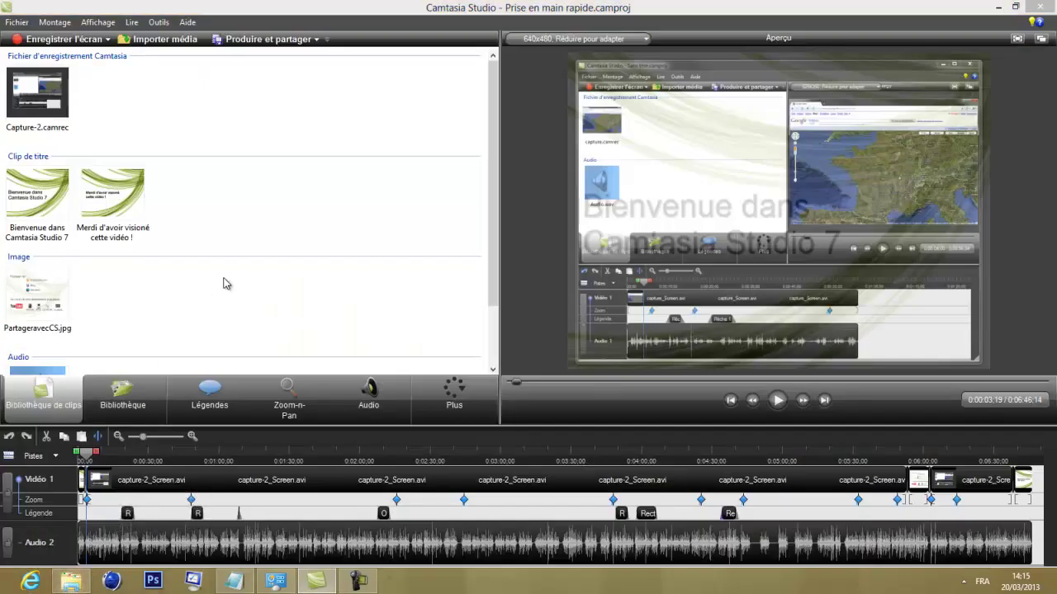
{"action": "left_click", "coordinate": [999, 8]}
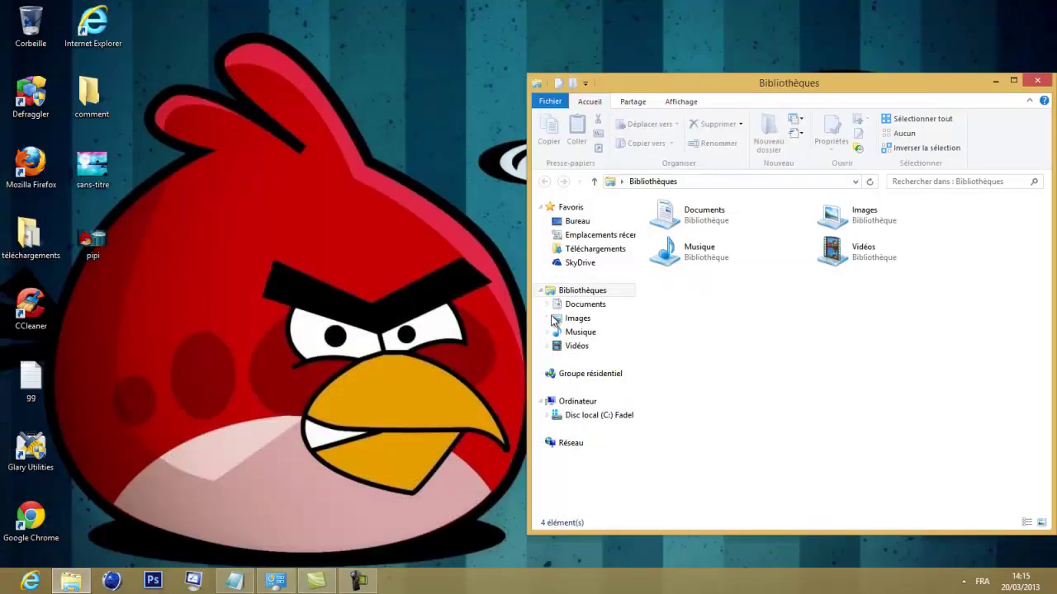
{"action": "double_click", "coordinate": [871, 231]}
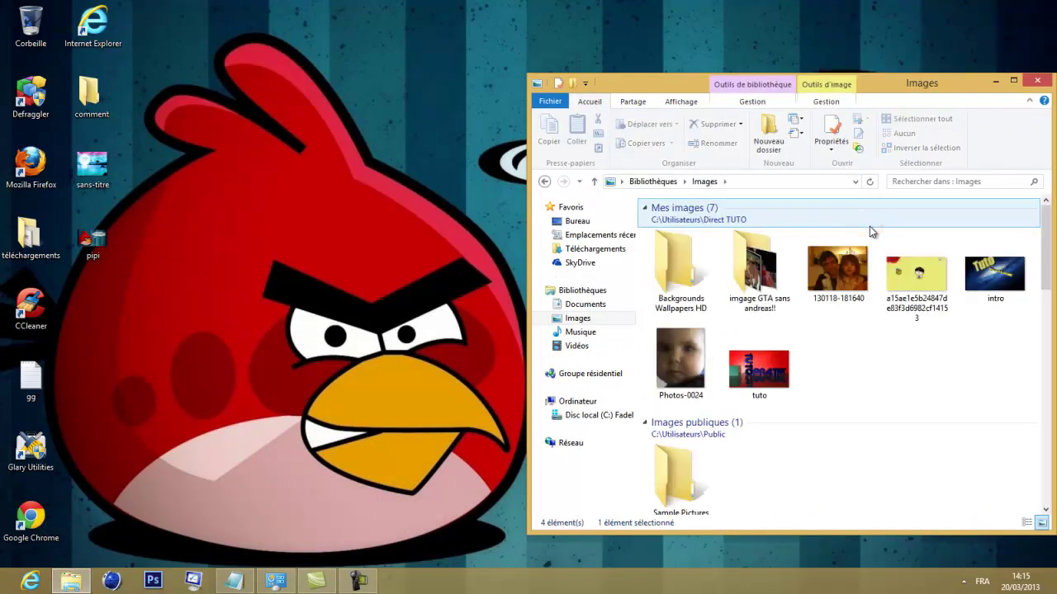
{"action": "double_click", "coordinate": [677, 272]}
- Select and right-click the saved Funny2818 image, then show the desktop
{"action": "left_click", "coordinate": [677, 287]}
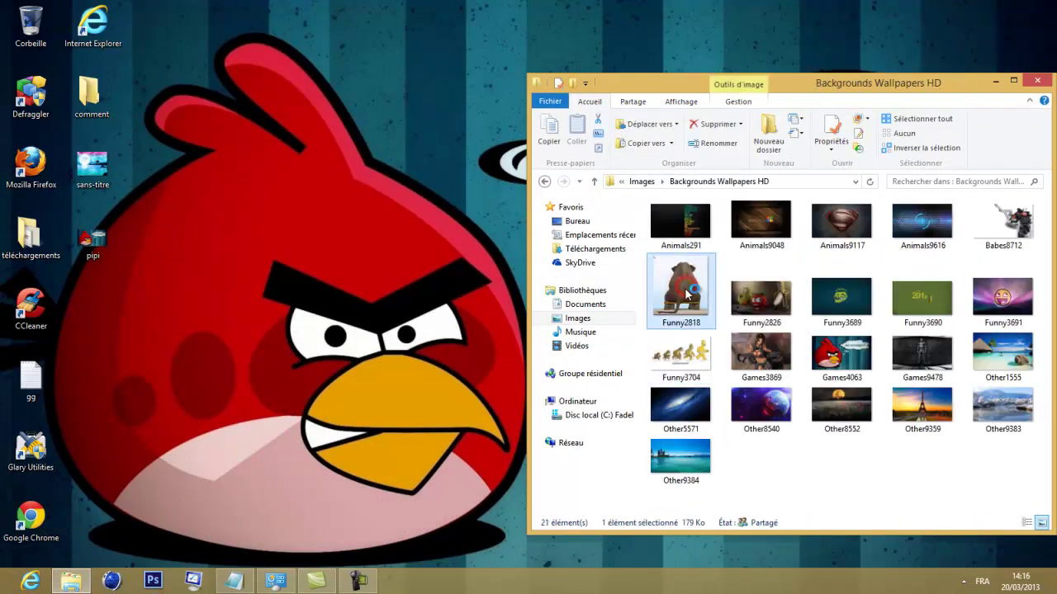
{"action": "right_click", "coordinate": [686, 295]}
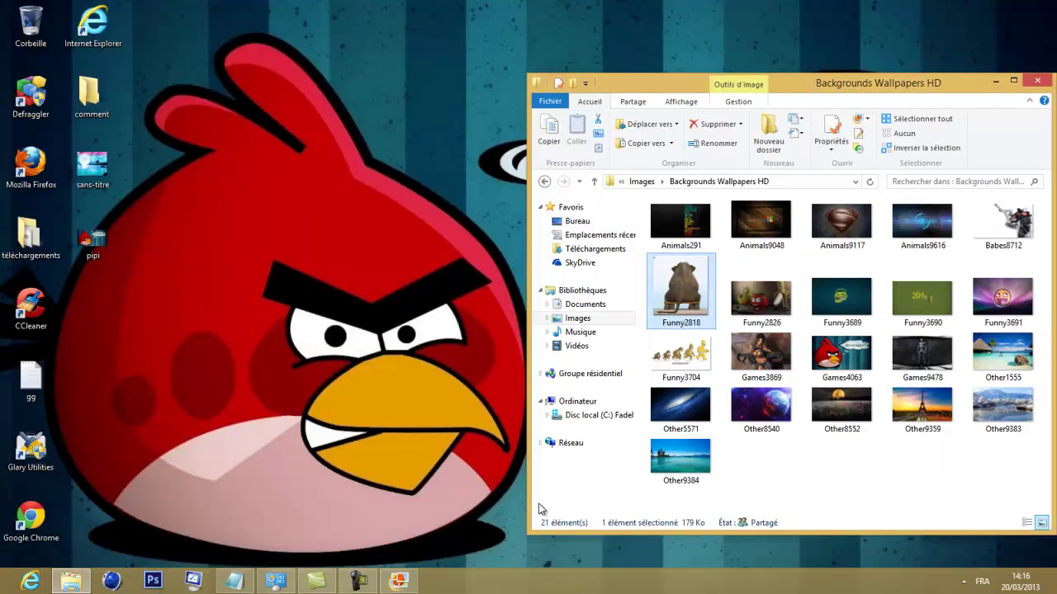
{"action": "key", "text": "super+d"}
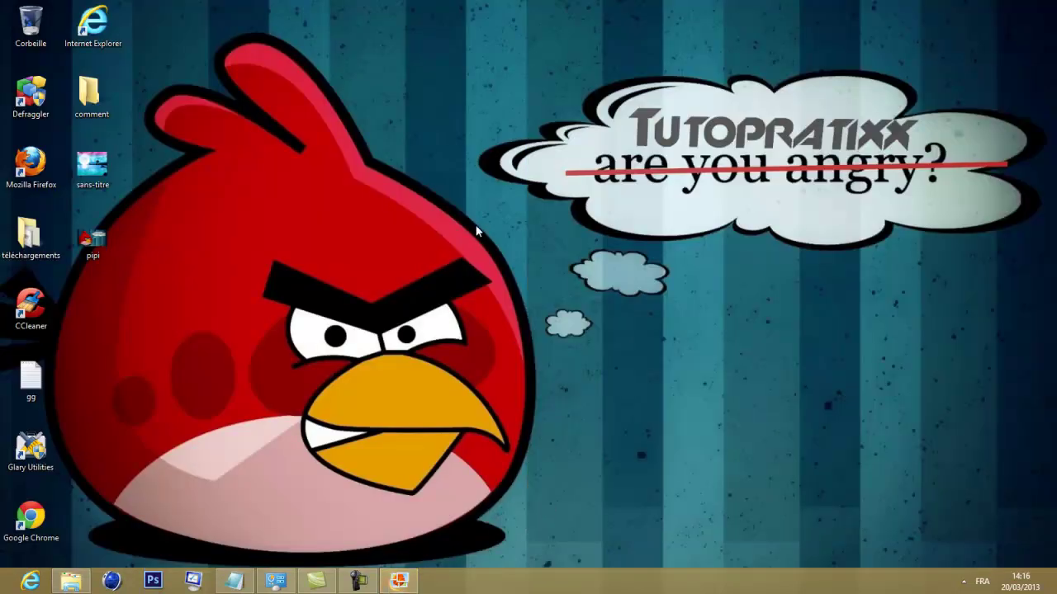